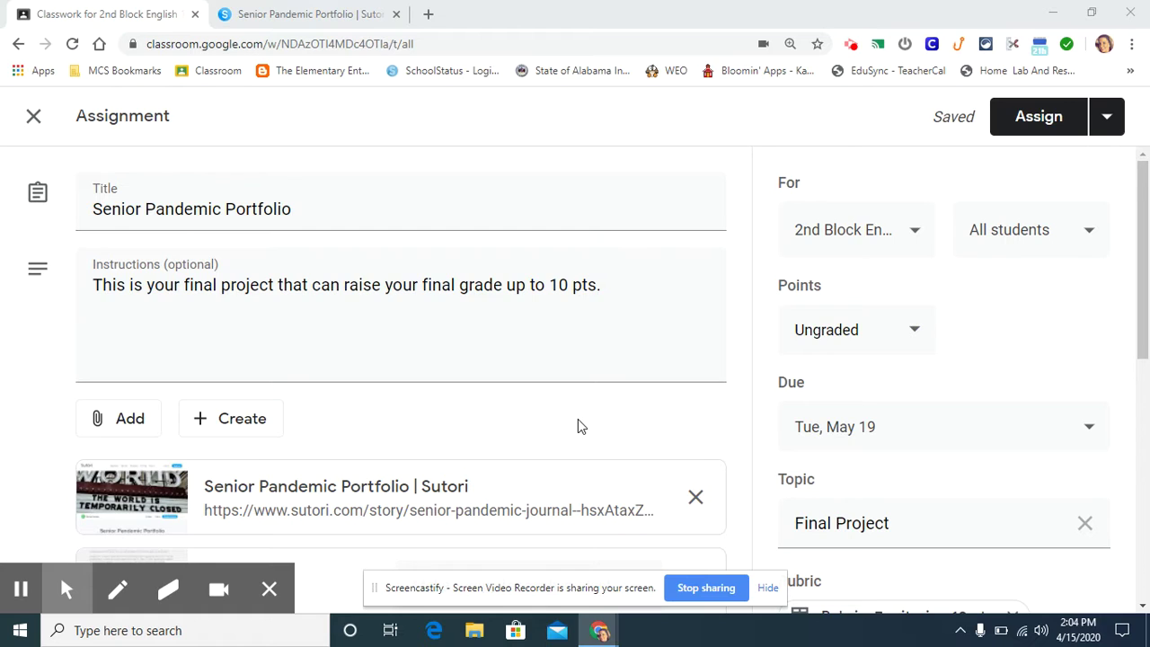
Step: Review the Senior Pandemic Portfolio assignment's attached files, points, due date, topic and rubric settings
scroll(578, 419, down, 2)
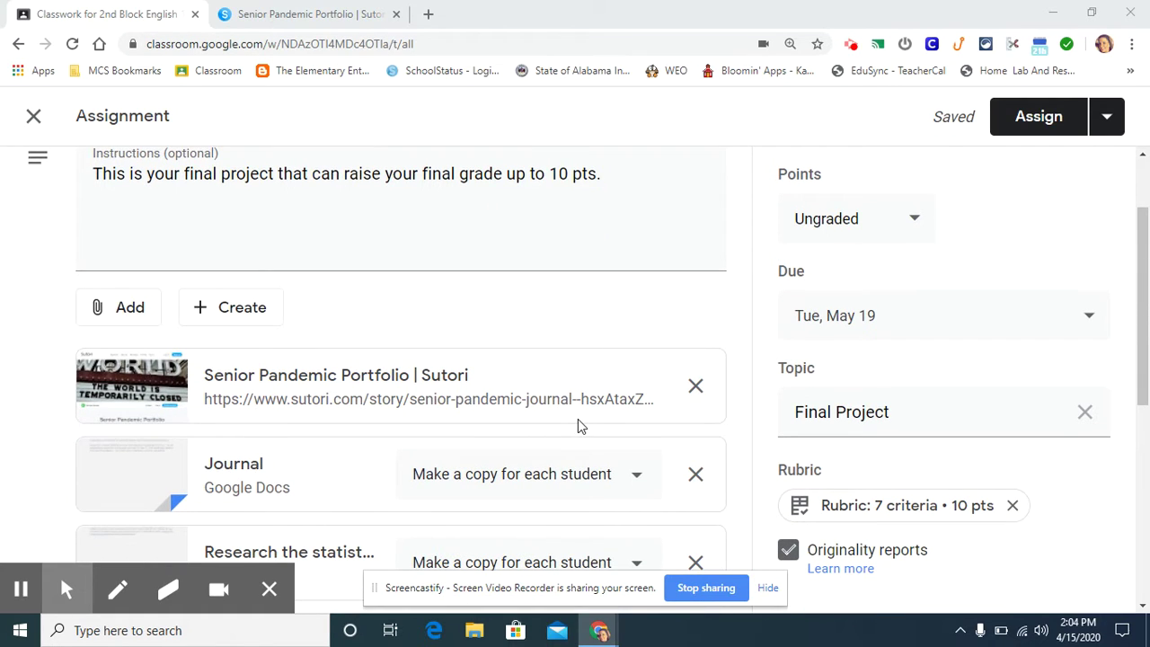
scroll(578, 426, down, 3)
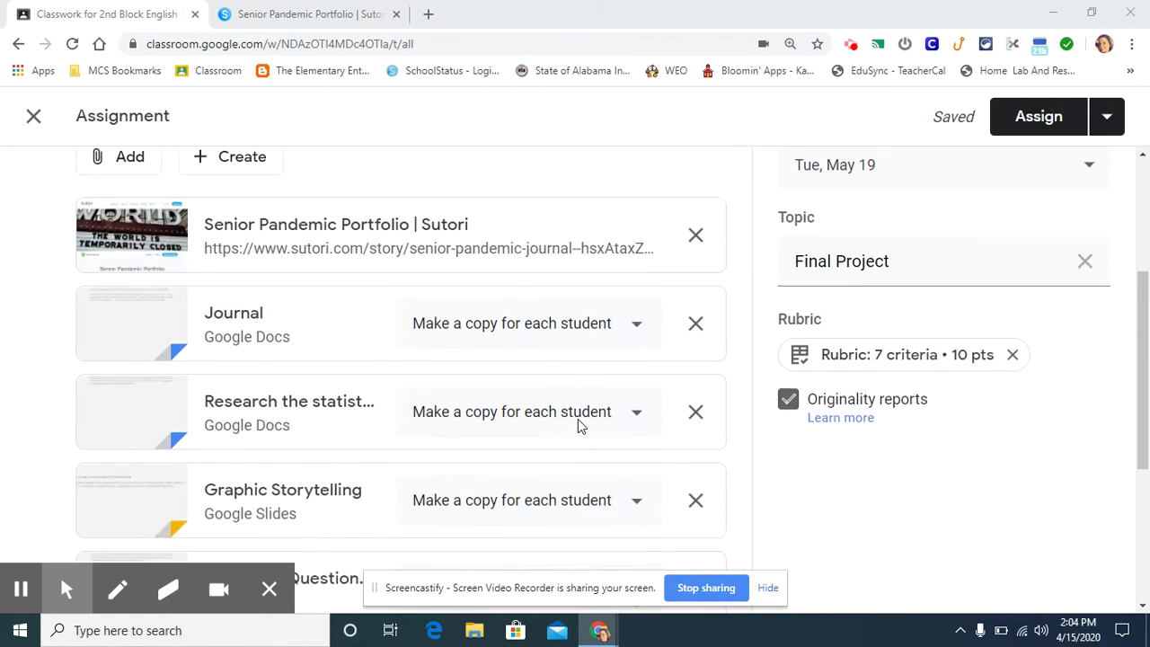
scroll(578, 418, up, 5)
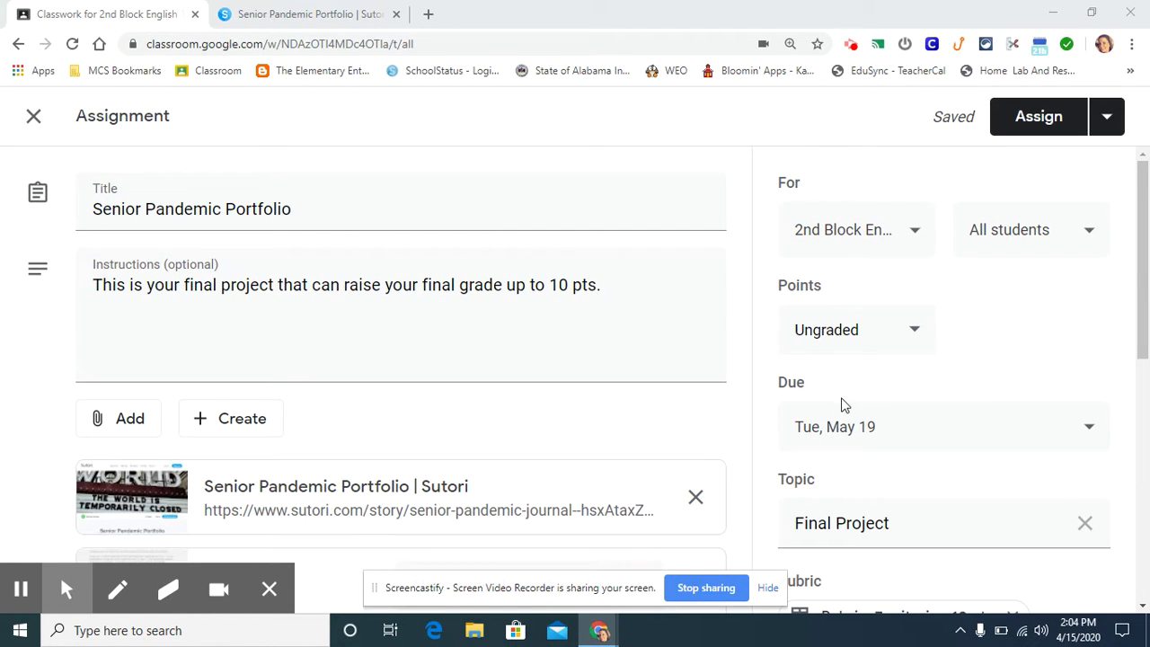
scroll(850, 404, down, 1)
scroll(852, 407, down, 2)
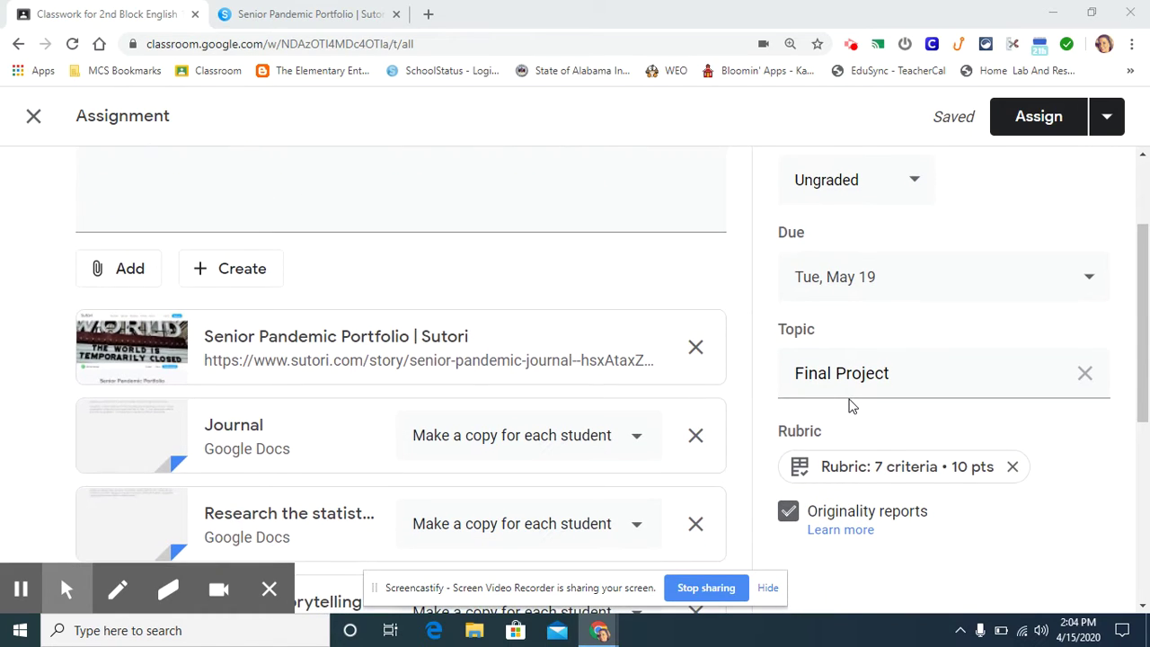
Step: Open the assignment's rubric, examine each criterion from Personal Journal through Myth vs Reality, and return to the assignment
click(833, 476)
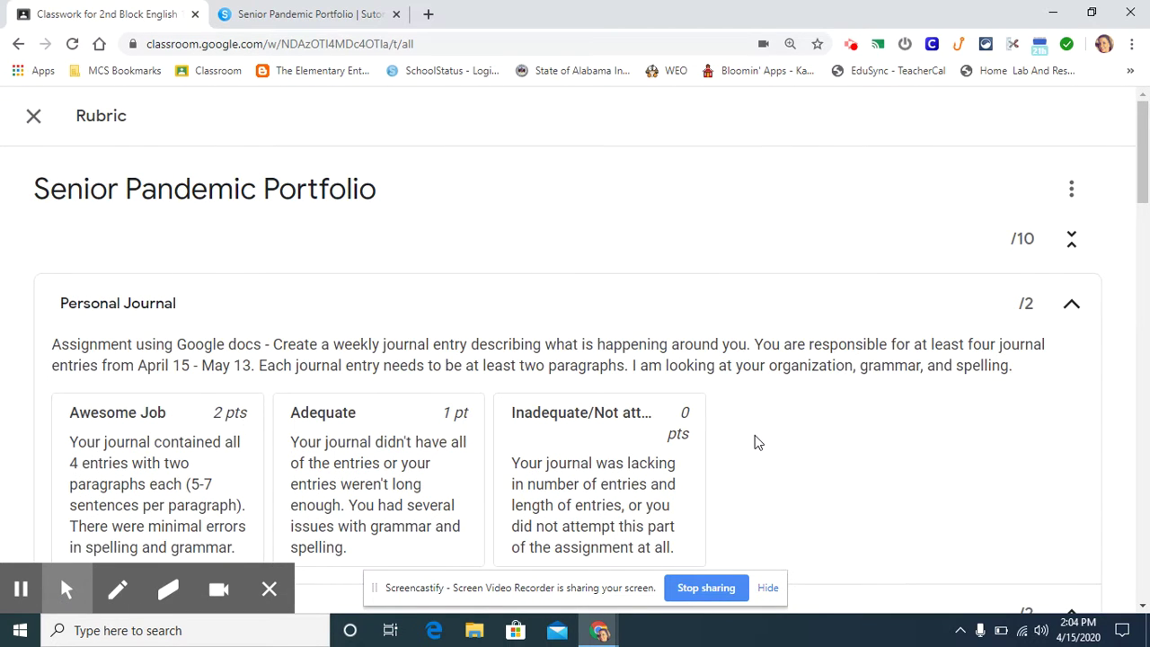
scroll(754, 442, down, 3)
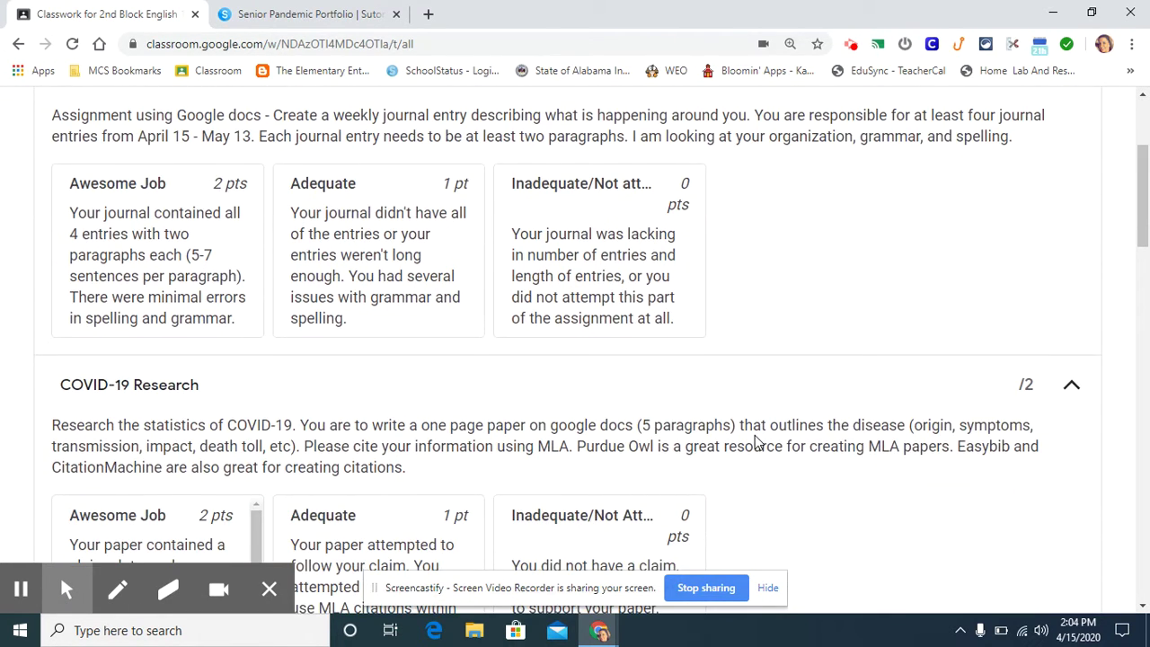
scroll(755, 443, up, 1)
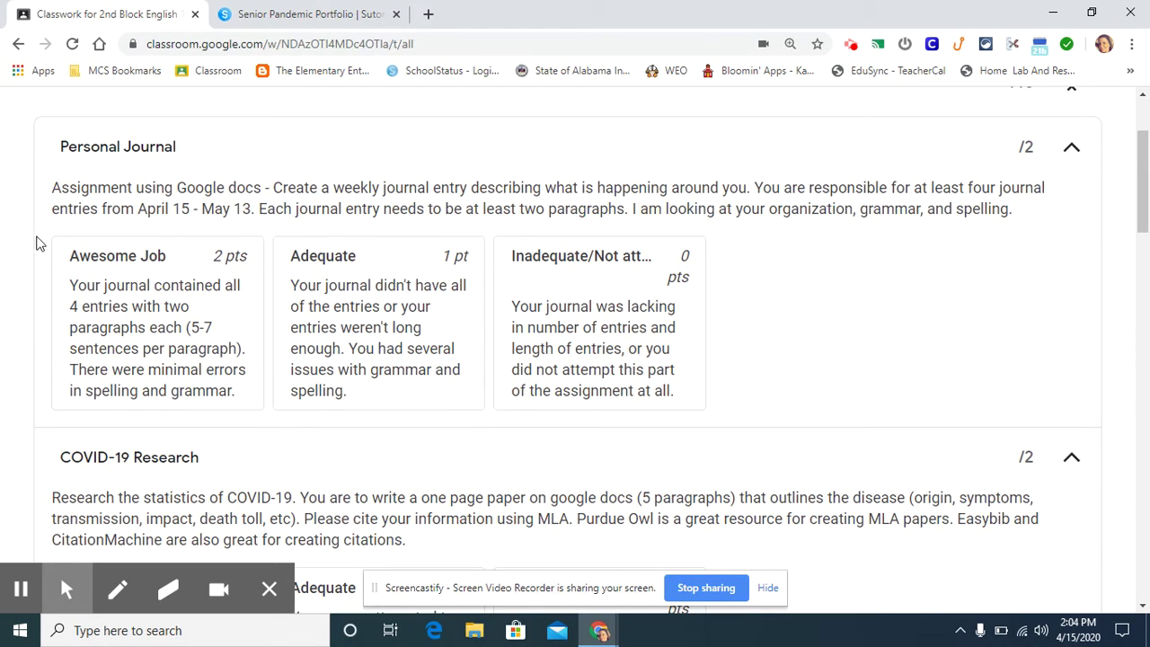
drag(52, 188, 1037, 213)
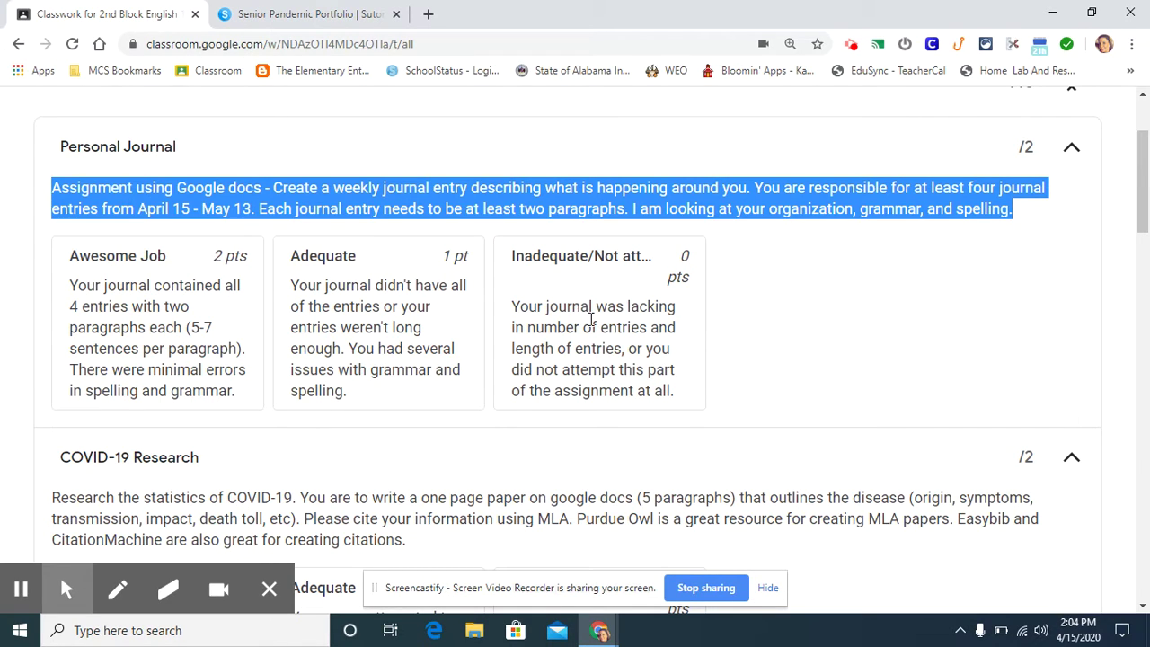
click(776, 312)
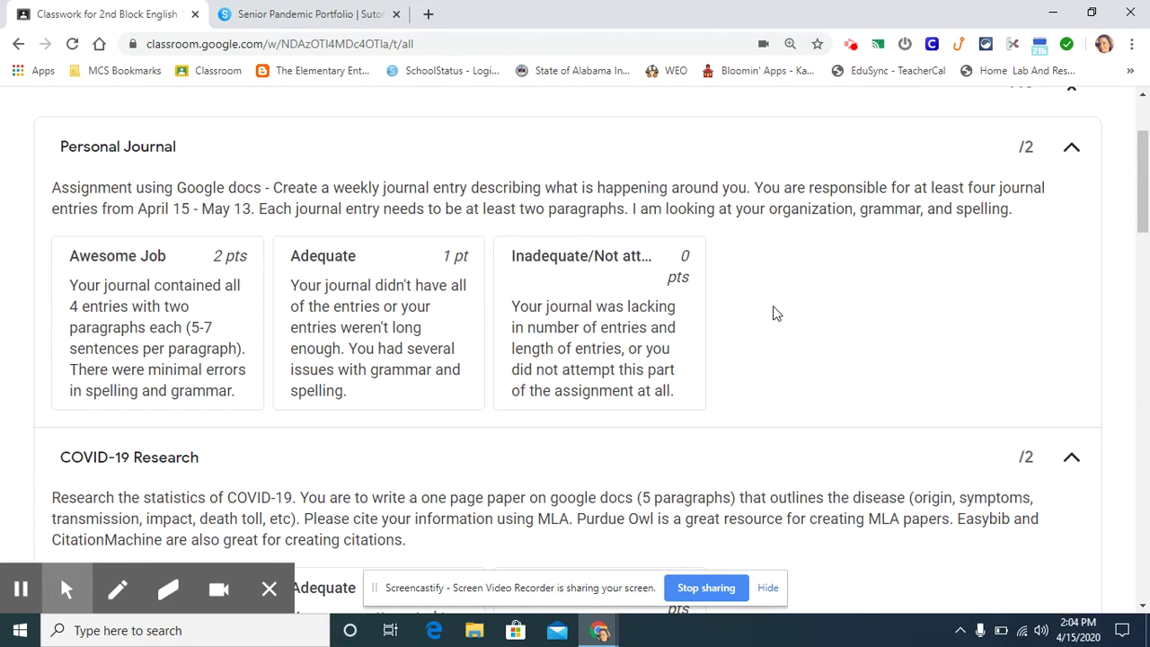
scroll(775, 312, down, 5)
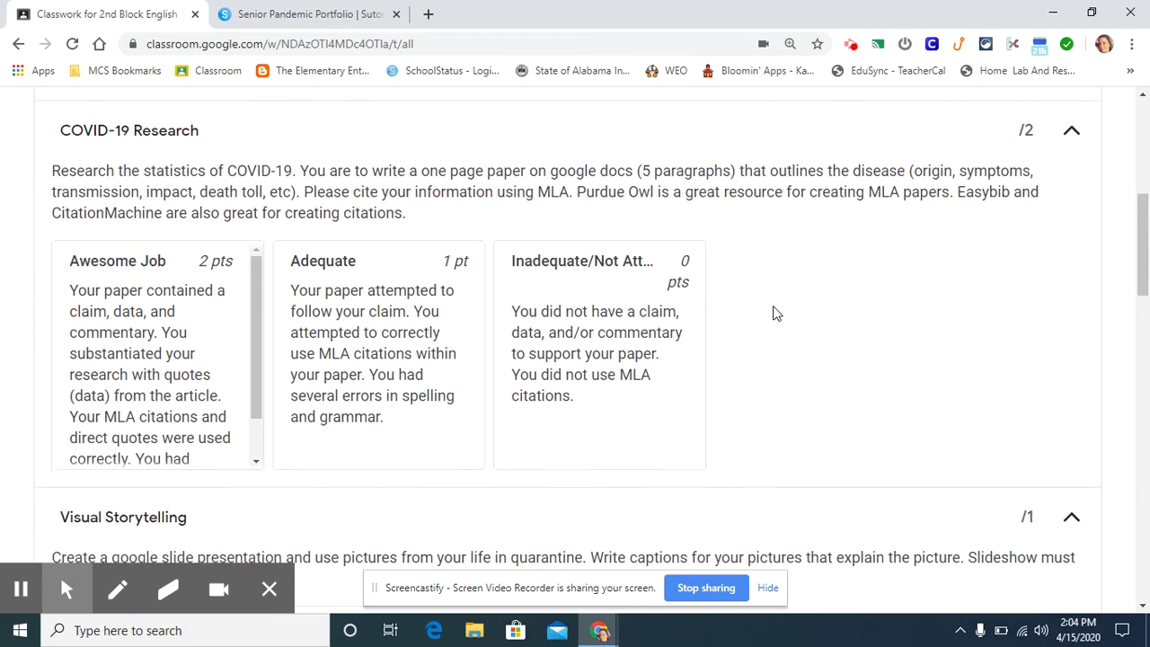
scroll(776, 312, down, 4)
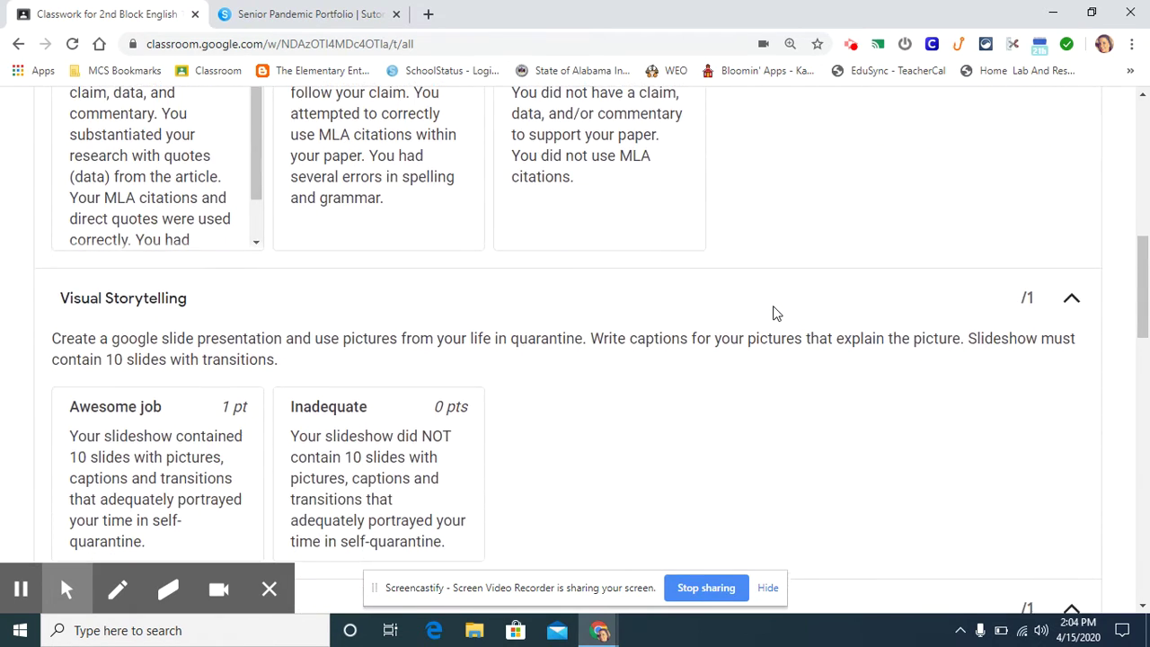
scroll(777, 313, down, 10)
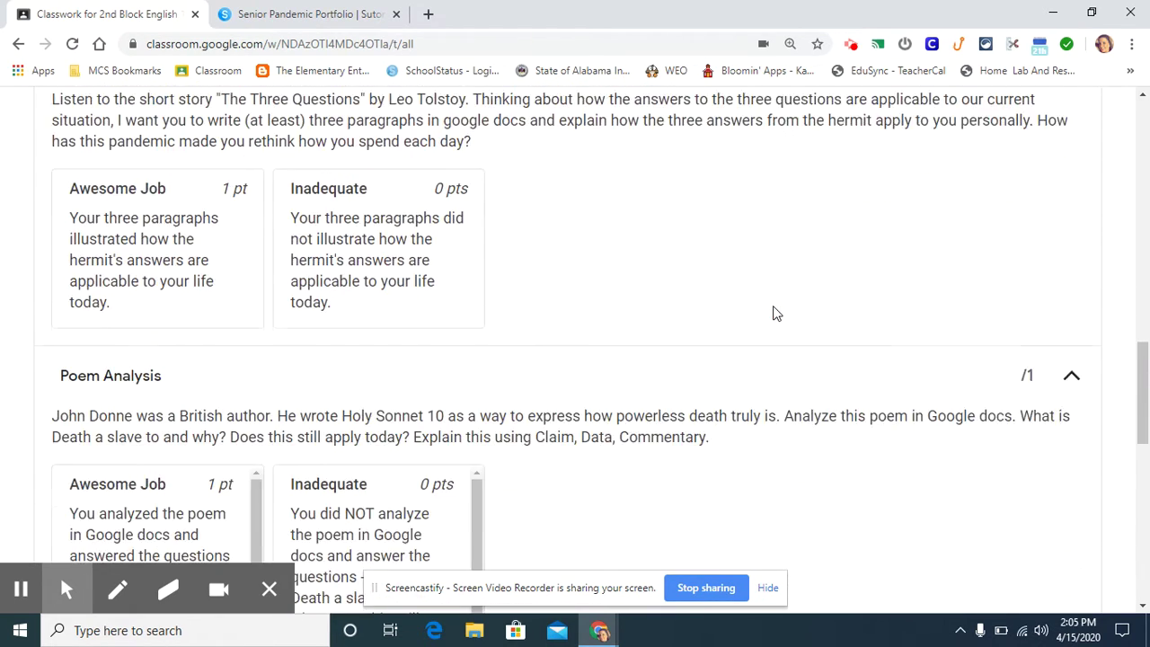
scroll(776, 312, down, 5)
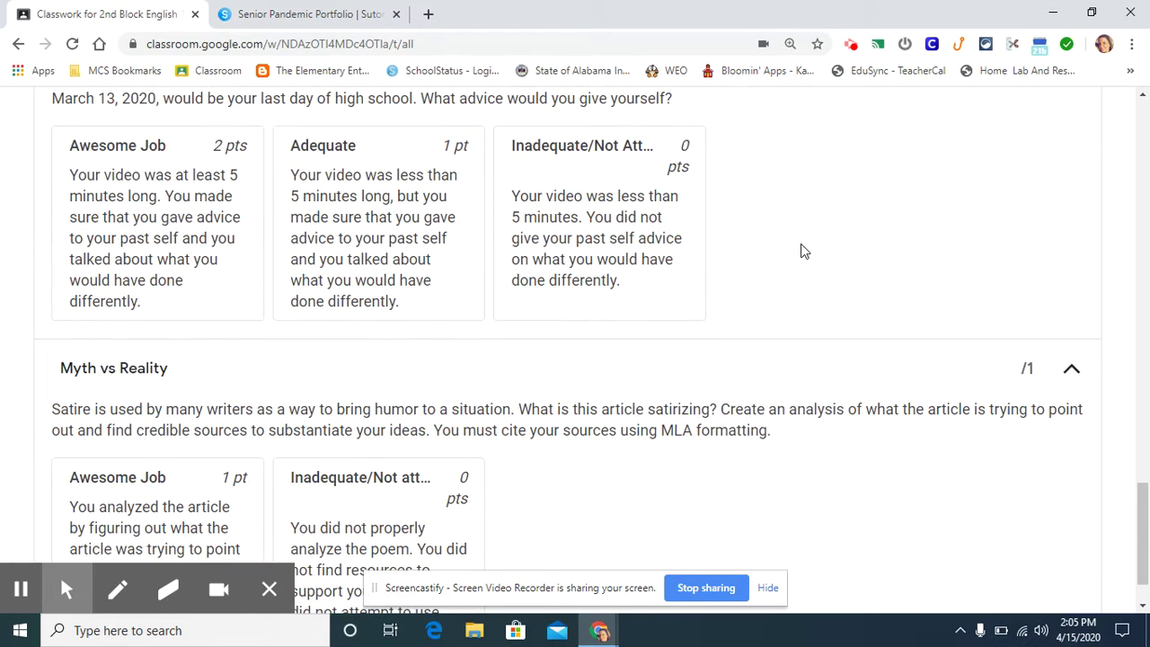
scroll(785, 452, down, 1)
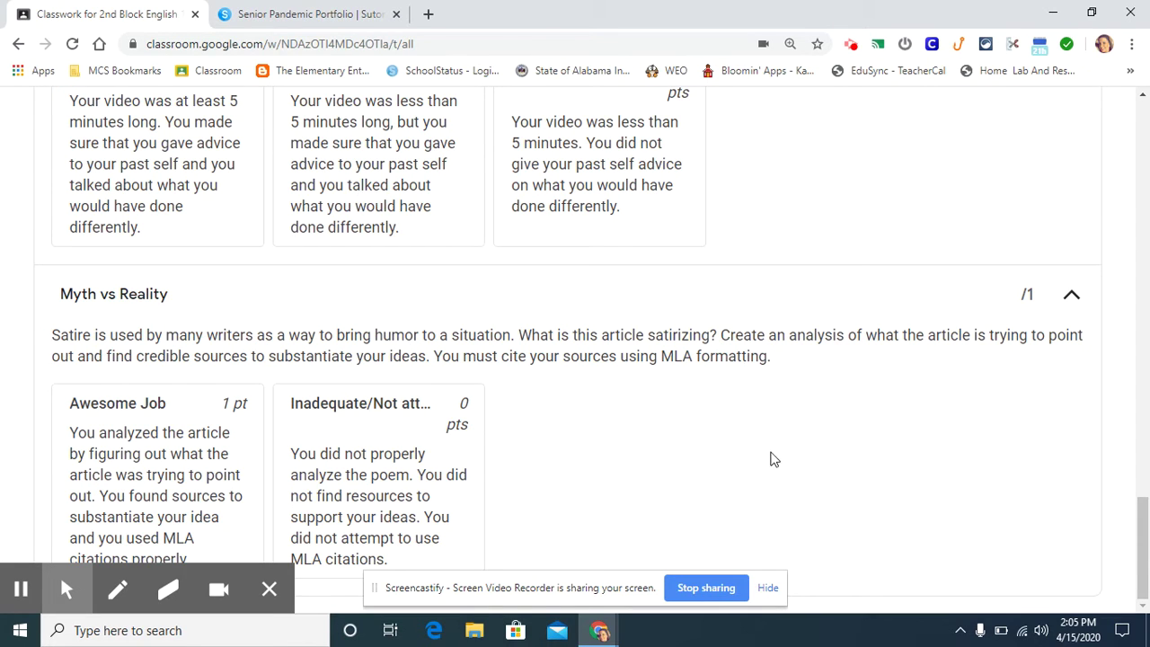
key(Home)
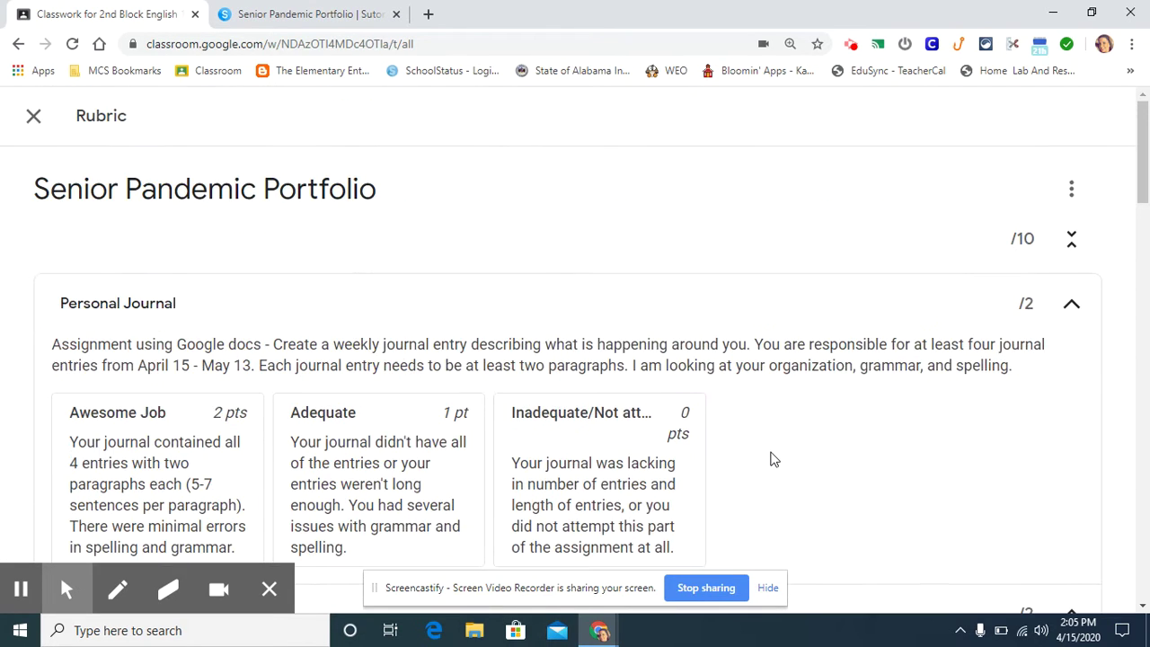
click(34, 118)
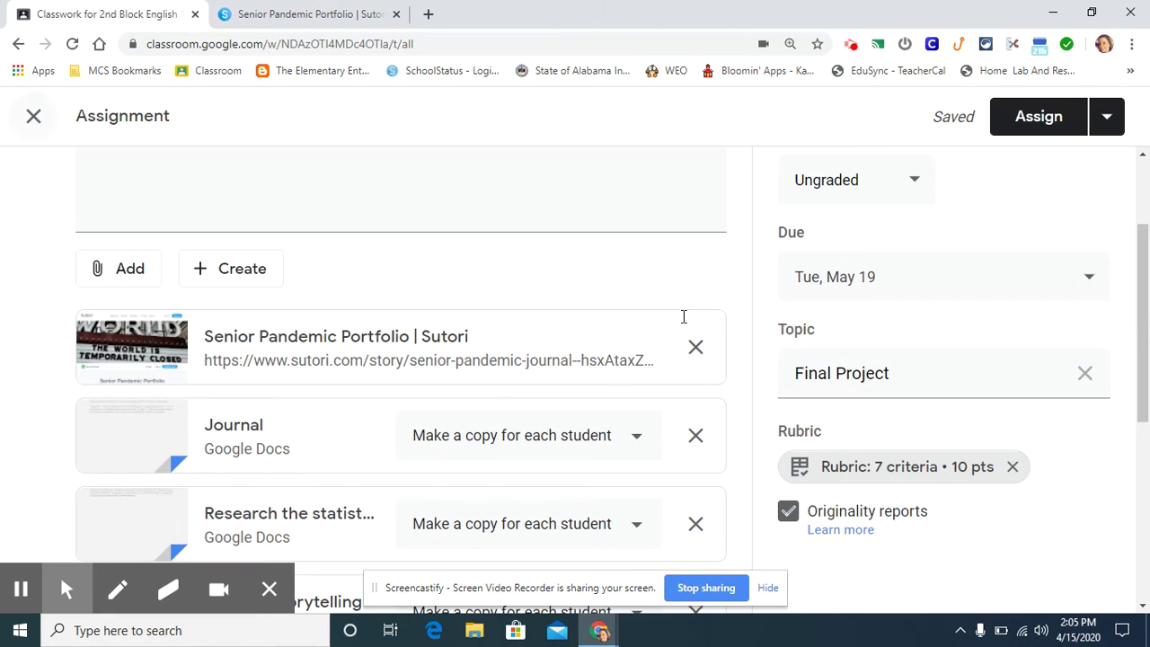
Step: Turn originality reports off and back on for the assignment, continuing for the 2nd Block class
scroll(781, 282, up, 2)
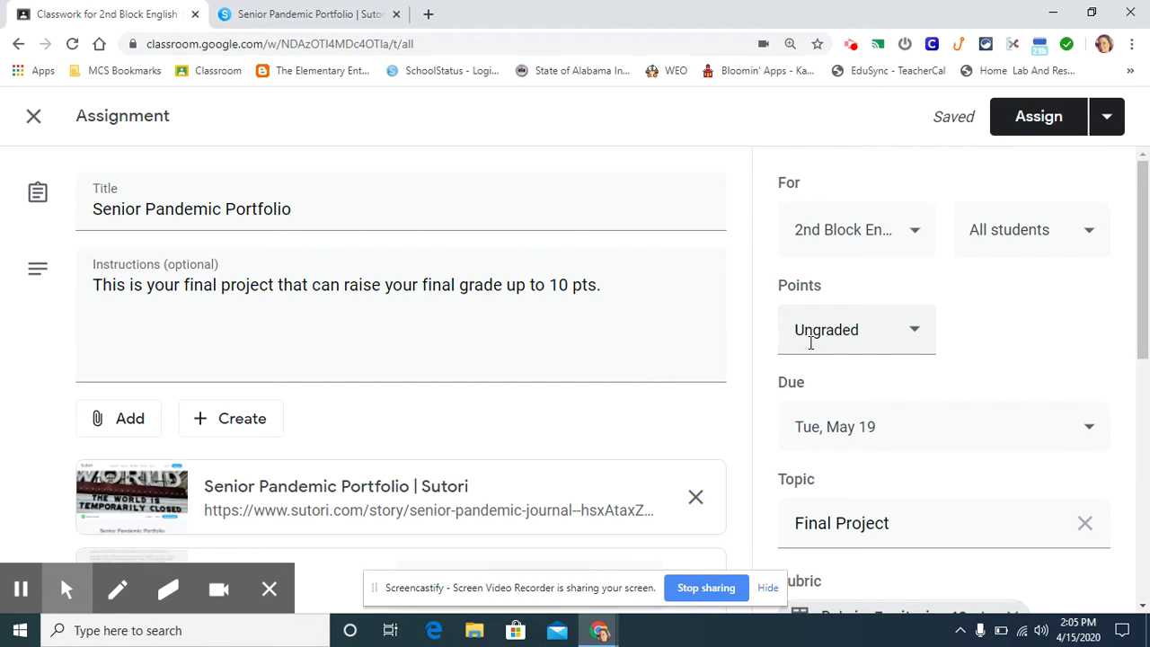
click(912, 331)
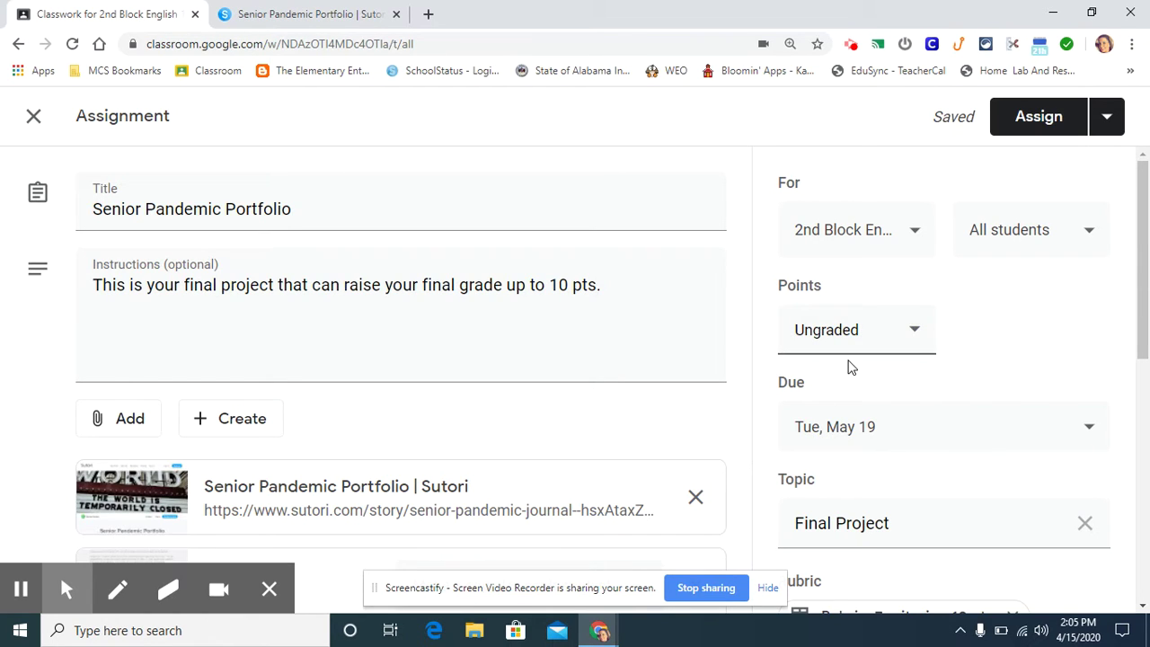
scroll(852, 367, down, 2)
scroll(852, 367, down, 3)
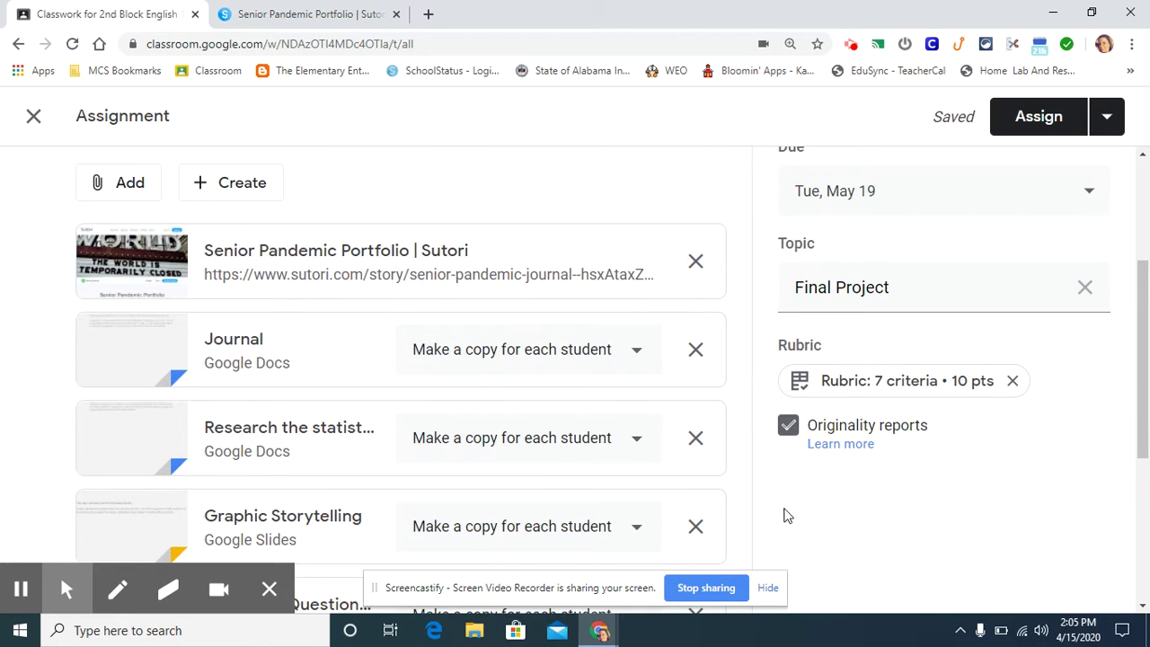
click(789, 435)
click(789, 435)
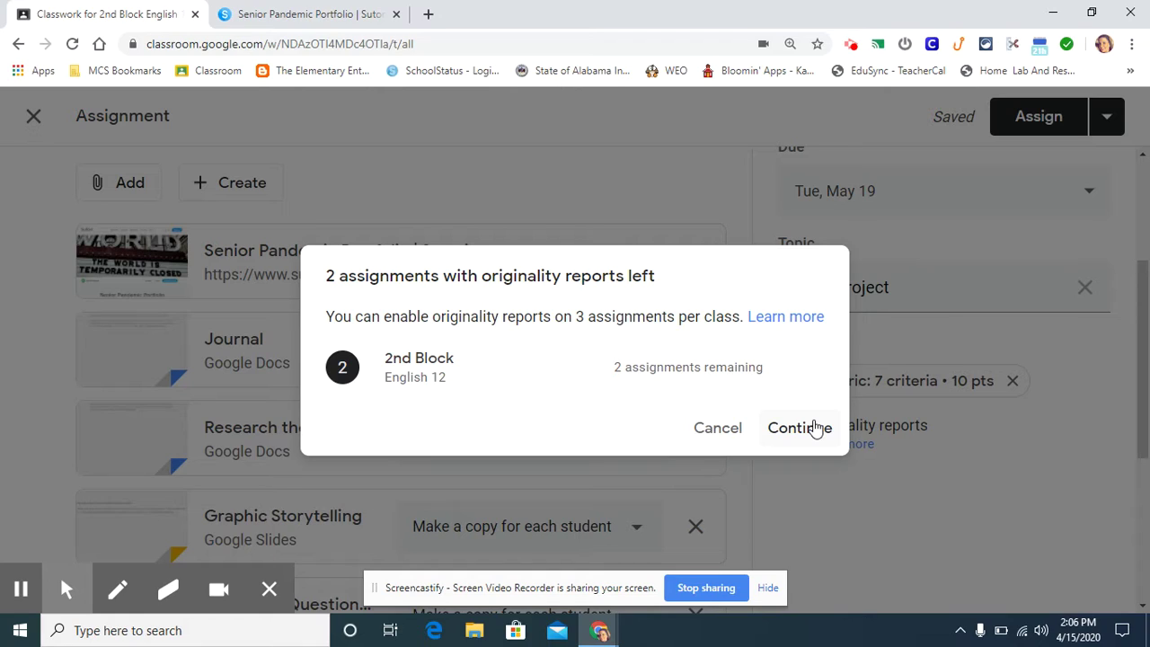
click(800, 428)
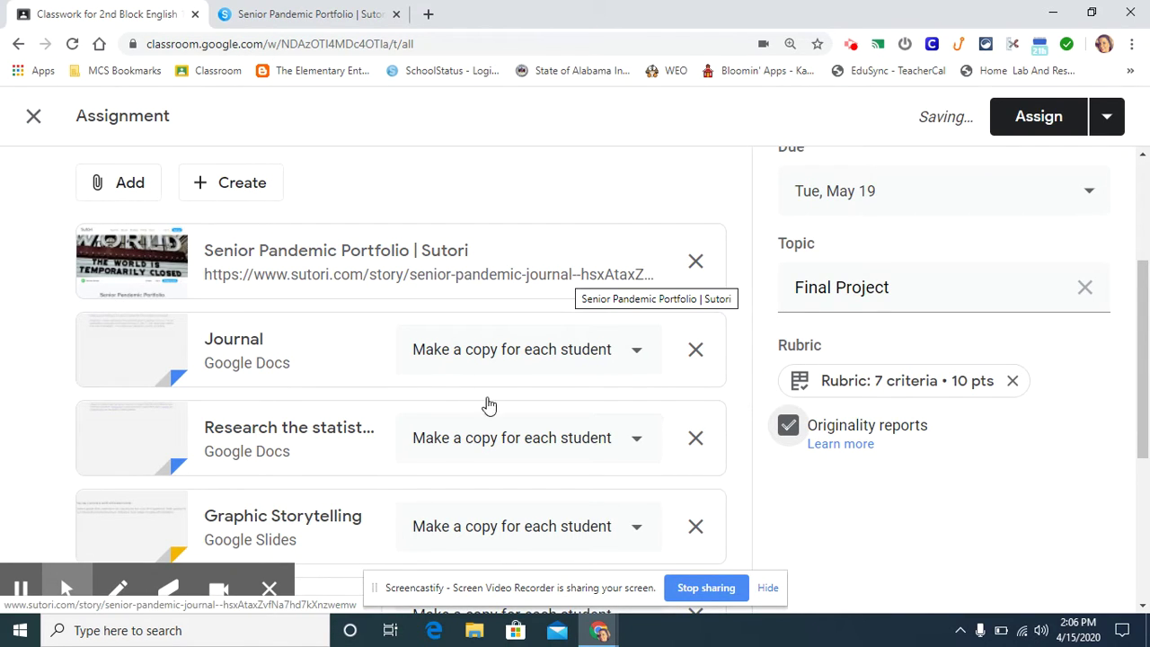
Step: Check the copy setting of every attached Google Docs and Slides file, from Journal to the satire document
scroll(455, 451, down, 3)
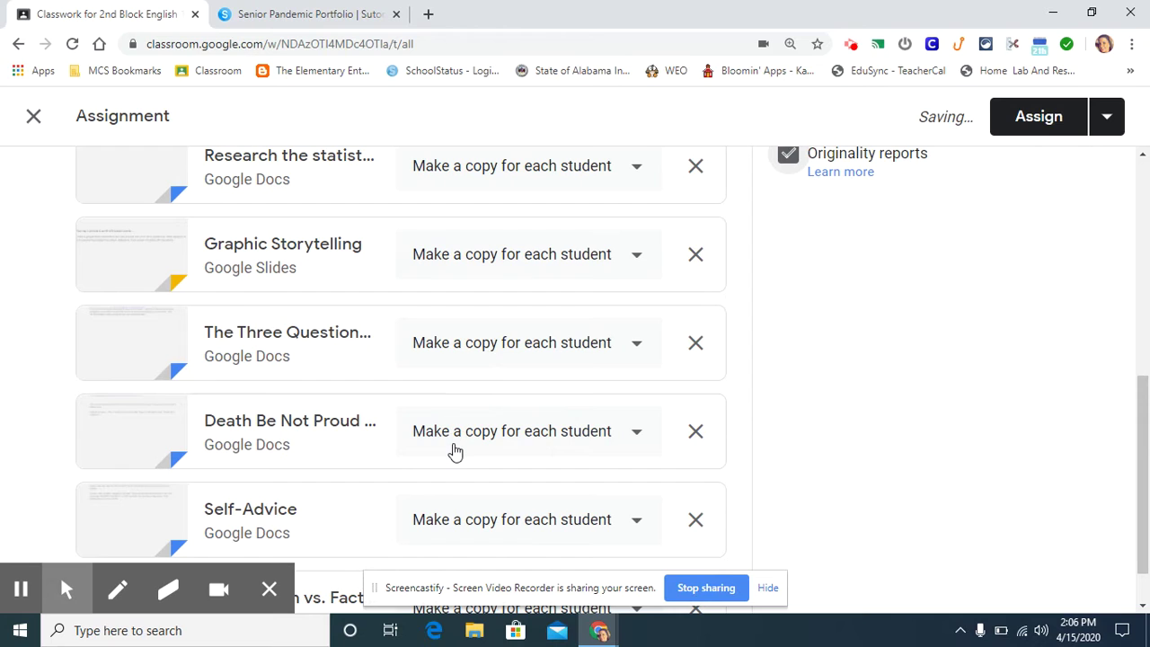
scroll(32, 346, down, 1)
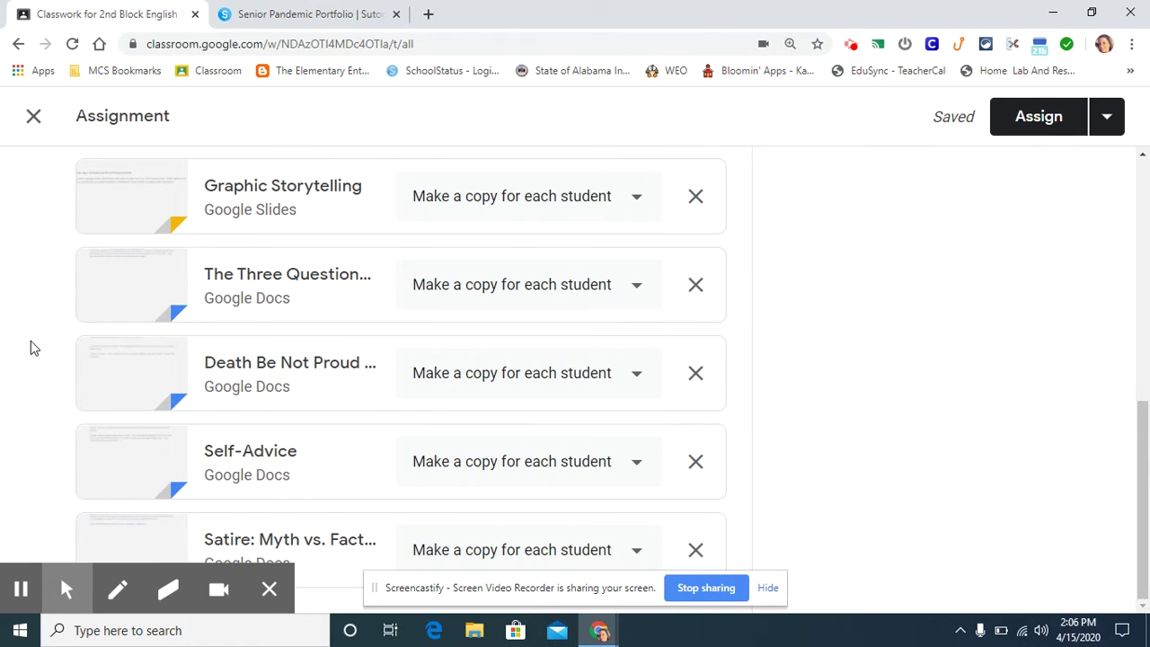
scroll(31, 341, up, 3)
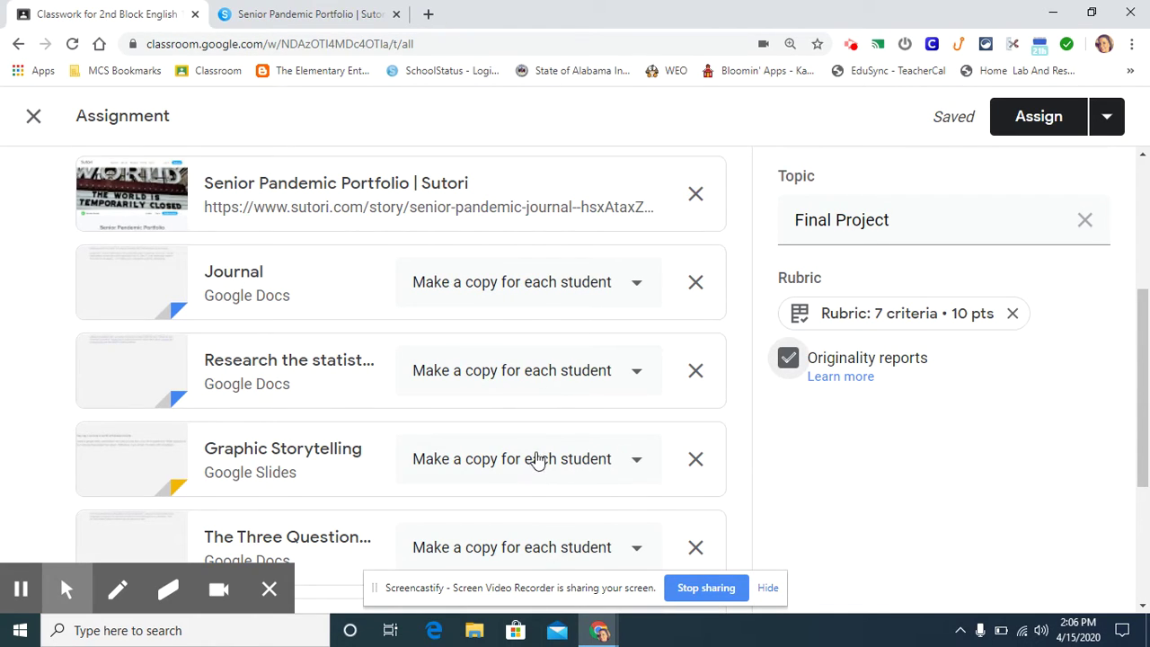
scroll(538, 452, down, 3)
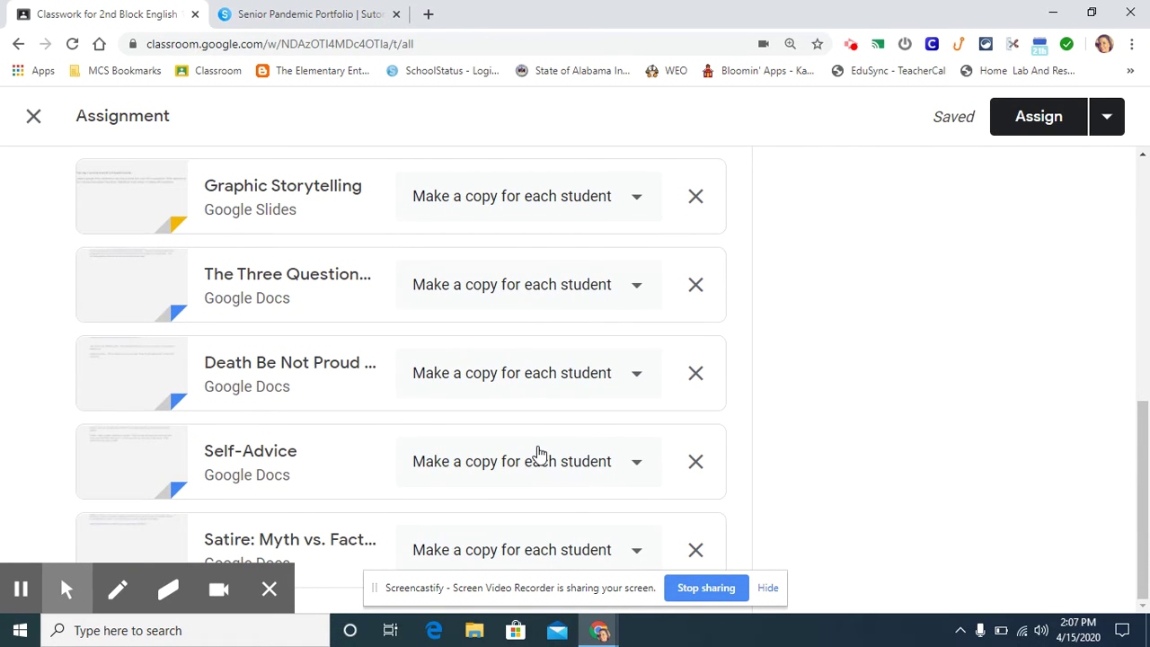
scroll(538, 452, up, 6)
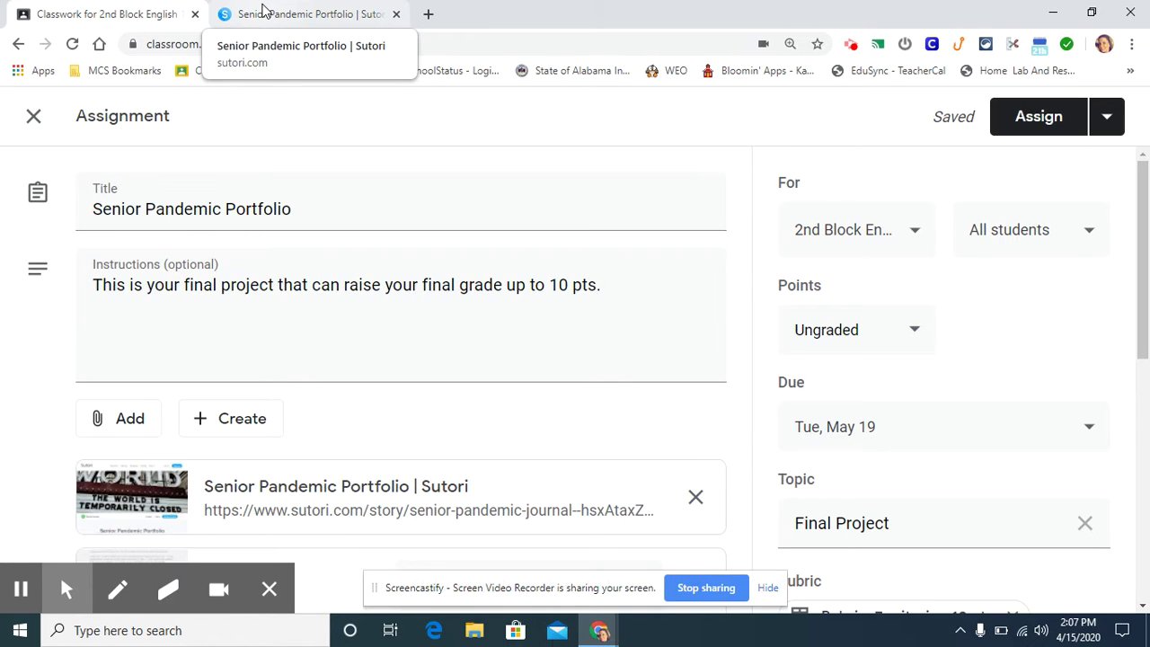
Step: Switch to the Senior Pandemic Portfolio story in Sutori and look through all of its assignment sections
click(263, 9)
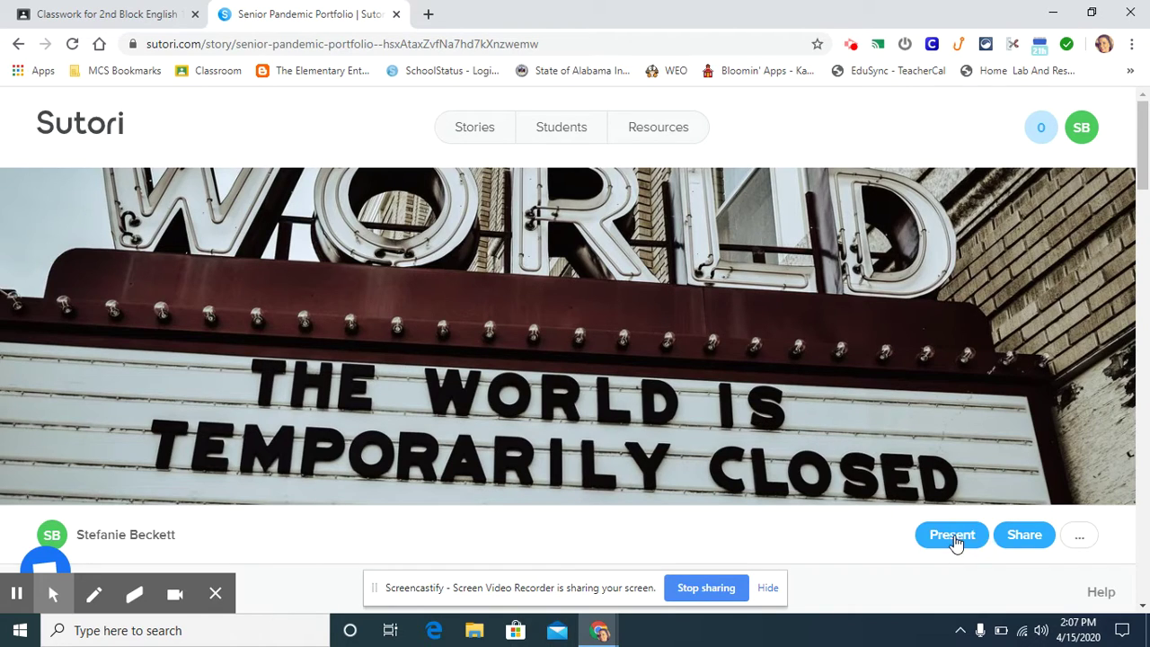
scroll(719, 500, down, 3)
scroll(719, 501, down, 8)
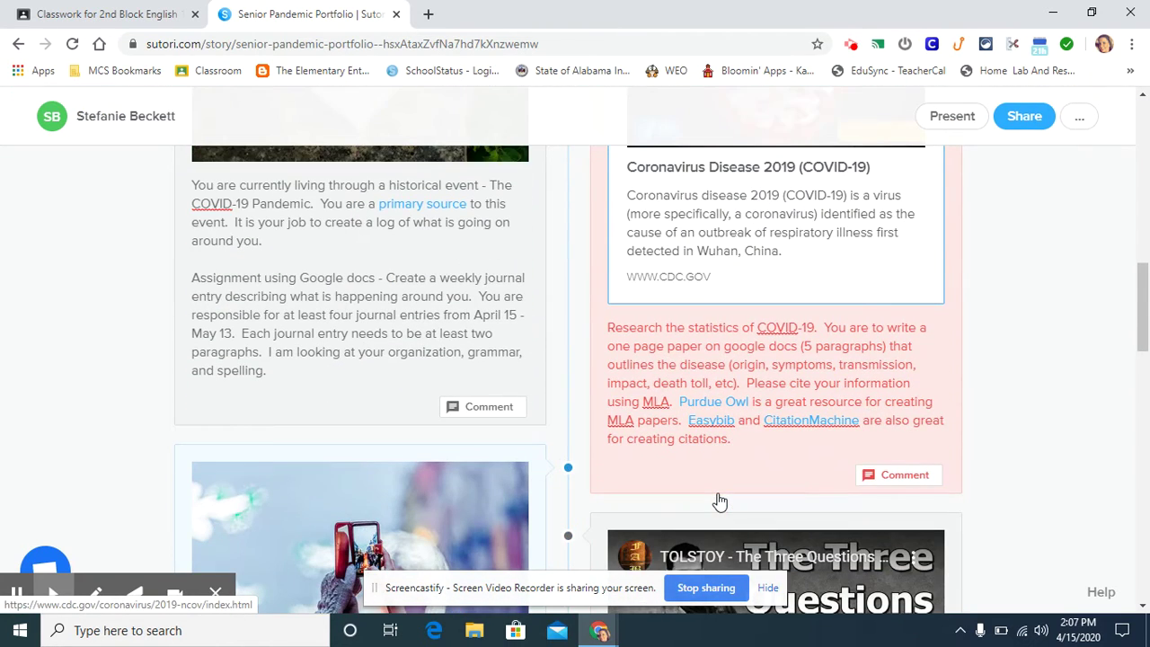
scroll(719, 502, down, 10)
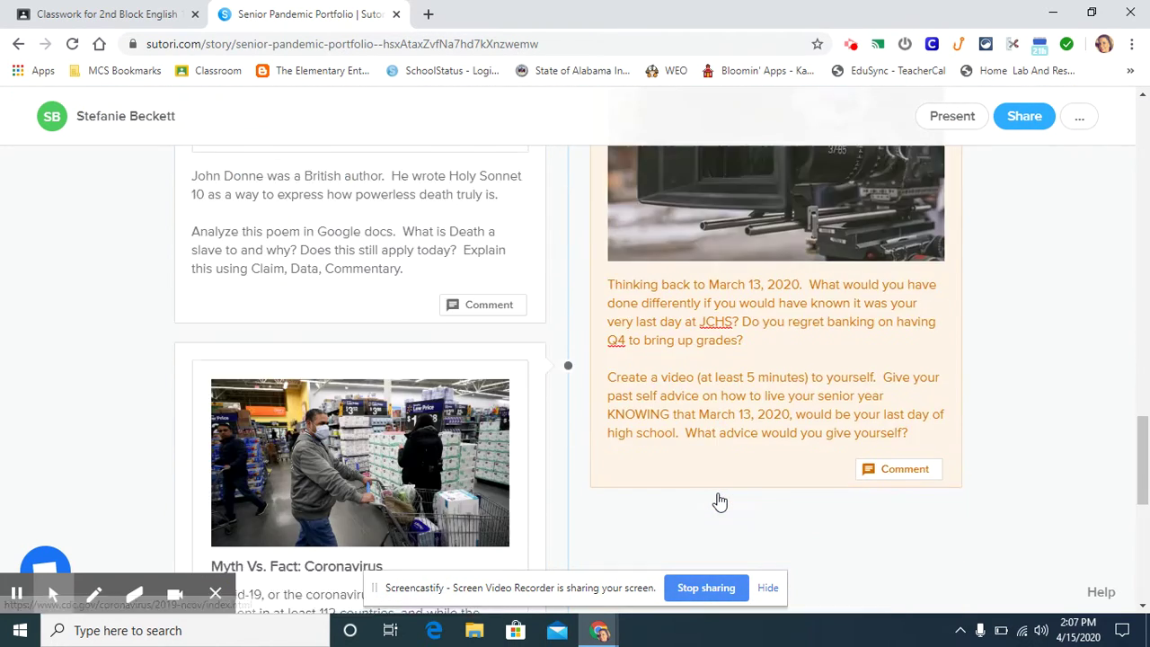
scroll(719, 502, down, 5)
key(Home)
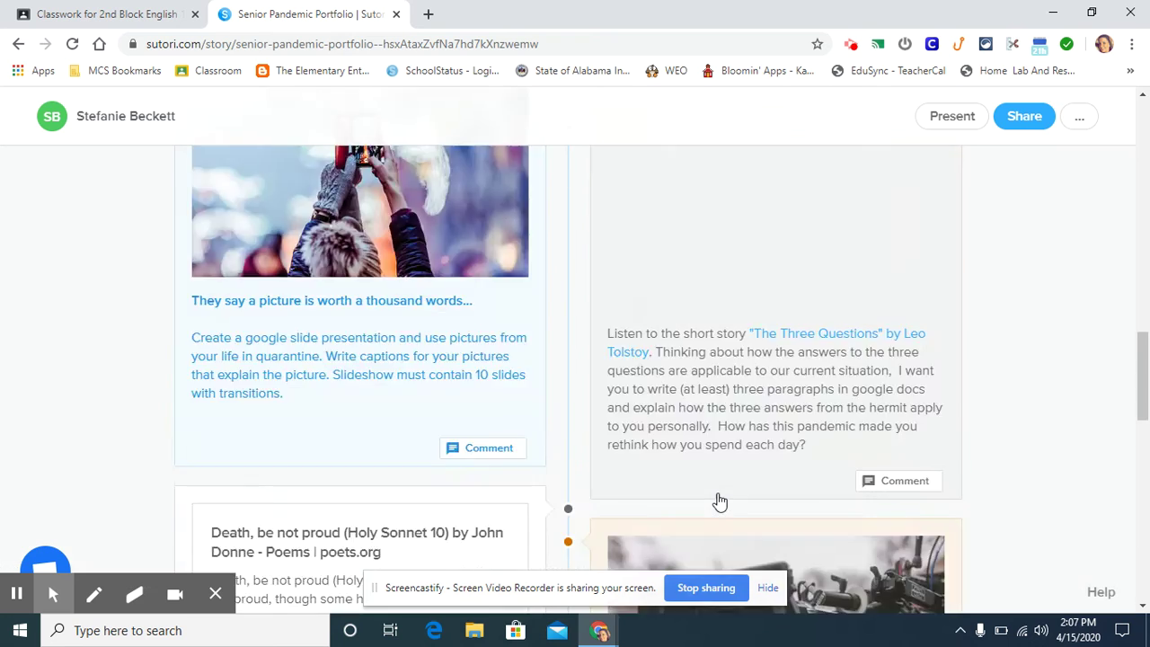
Step: Present the Sutori story full screen and page back from the video assignment slide to the title slide
click(935, 421)
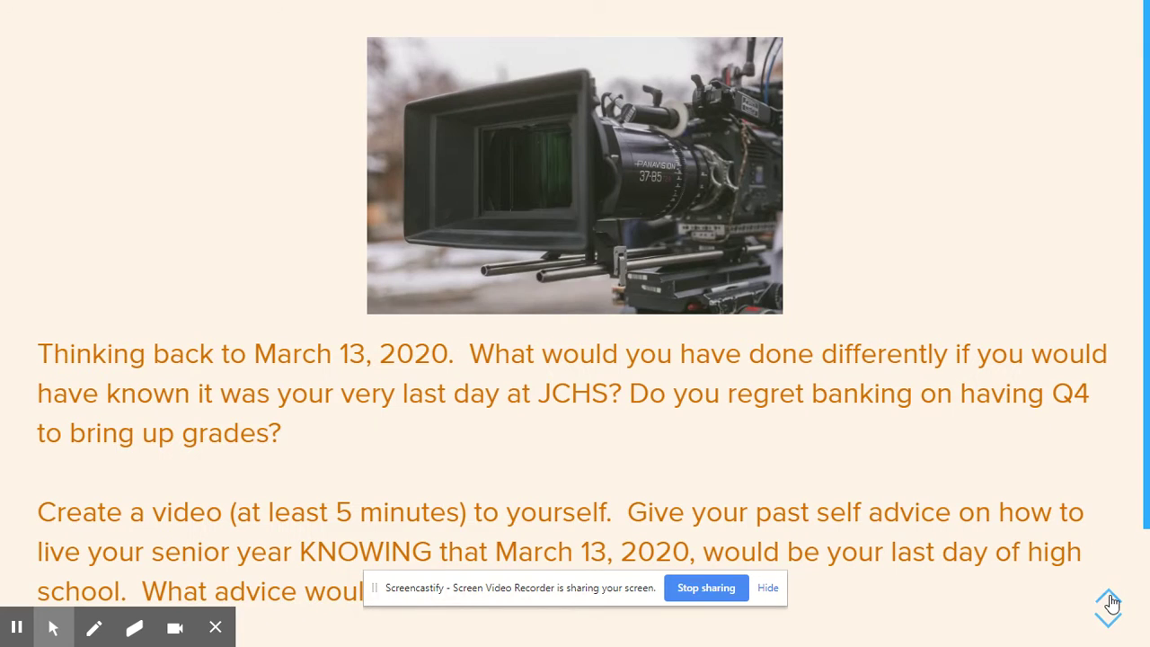
click(1110, 603)
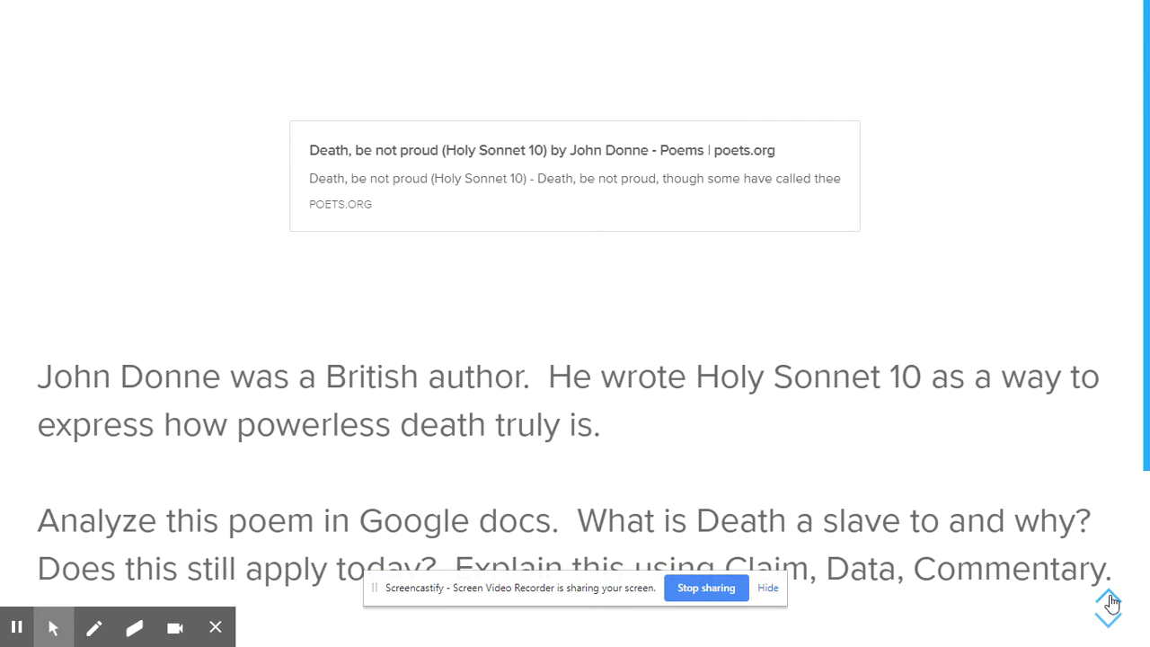
click(1110, 602)
click(1110, 602)
click(1110, 602)
click(1110, 602)
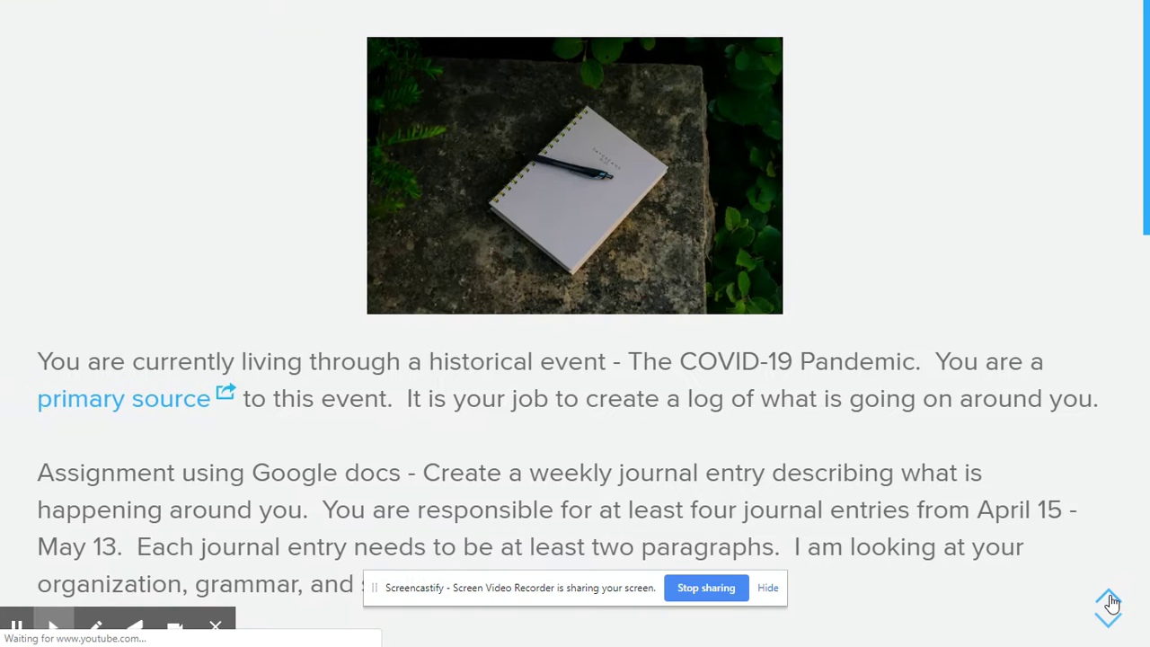
click(1110, 602)
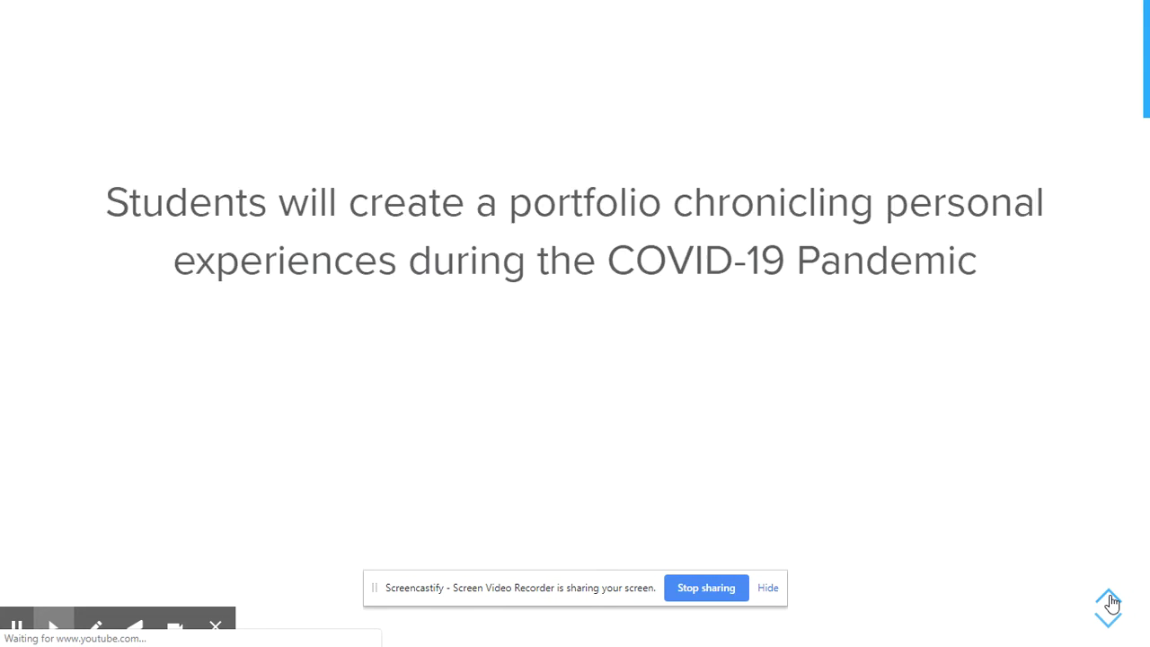
click(1111, 601)
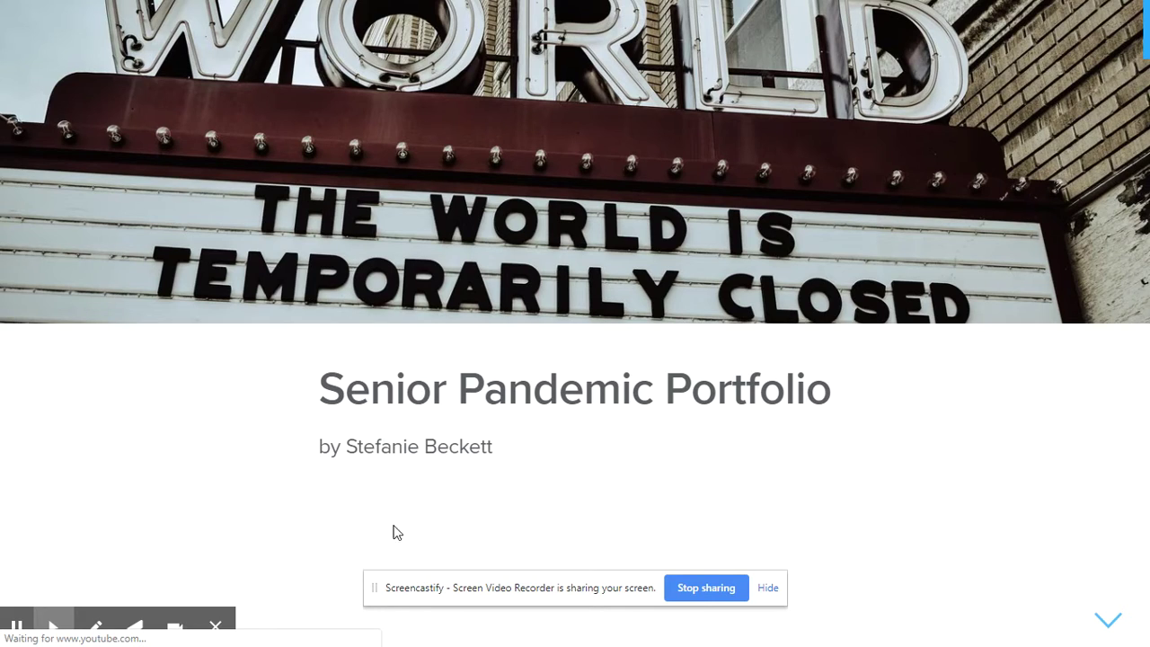
Step: Page the presentation forward from the title slide to "The Three Questions" assignment and pause its audiobook video
click(1109, 618)
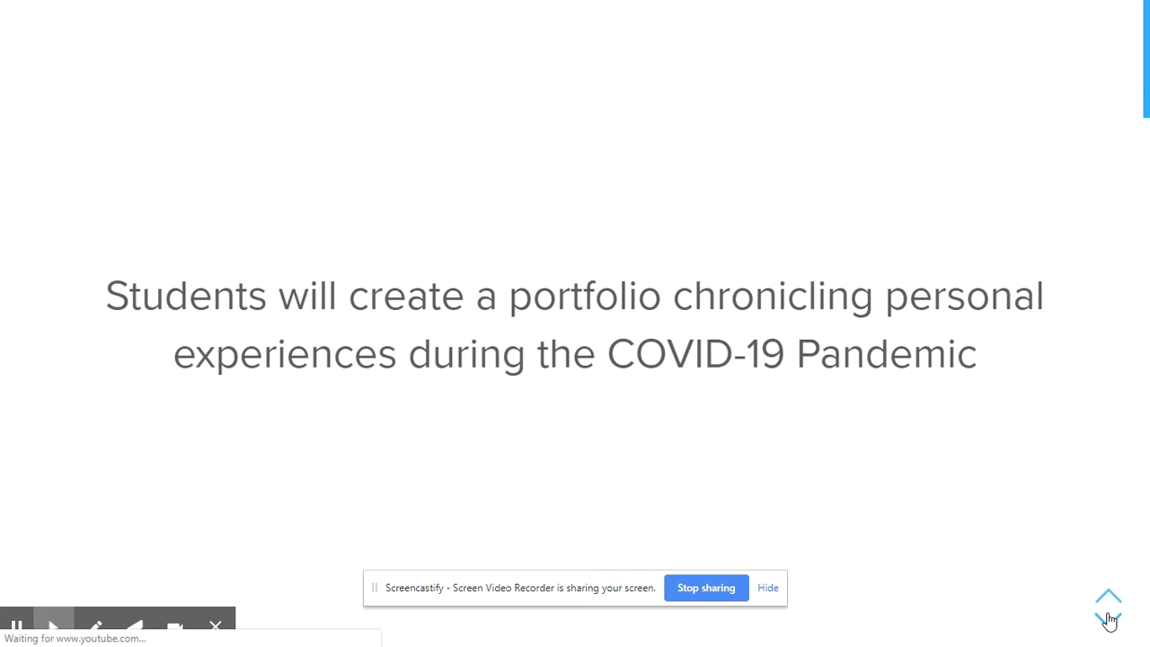
click(1108, 619)
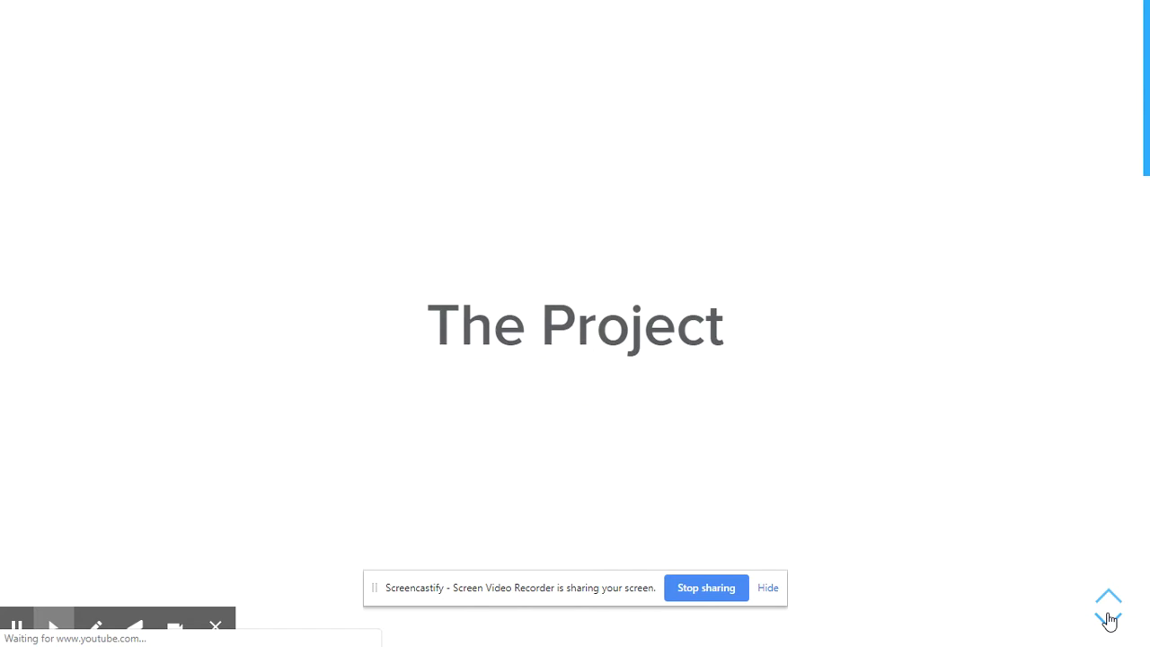
click(1108, 619)
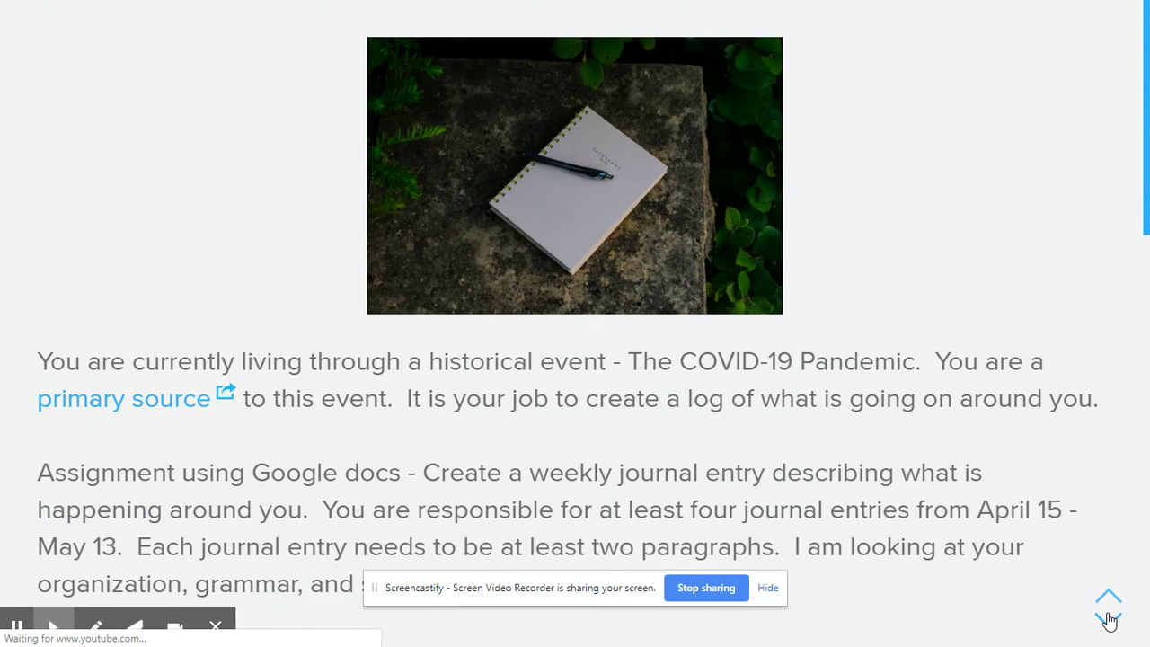
click(1108, 618)
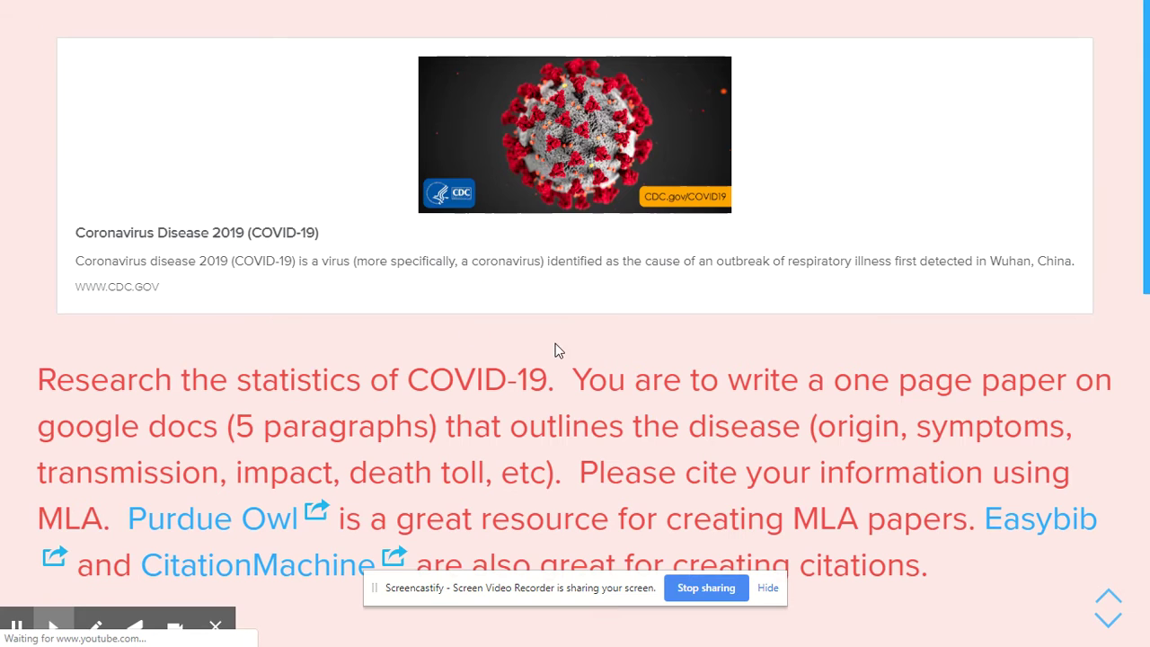
click(1107, 622)
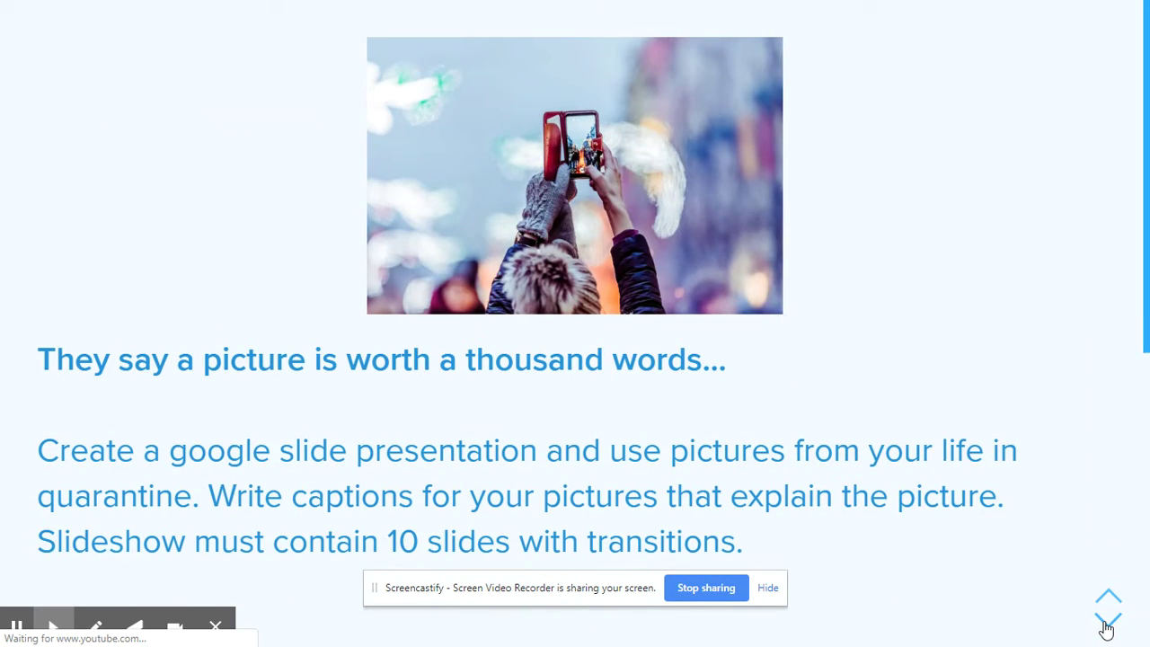
click(1106, 622)
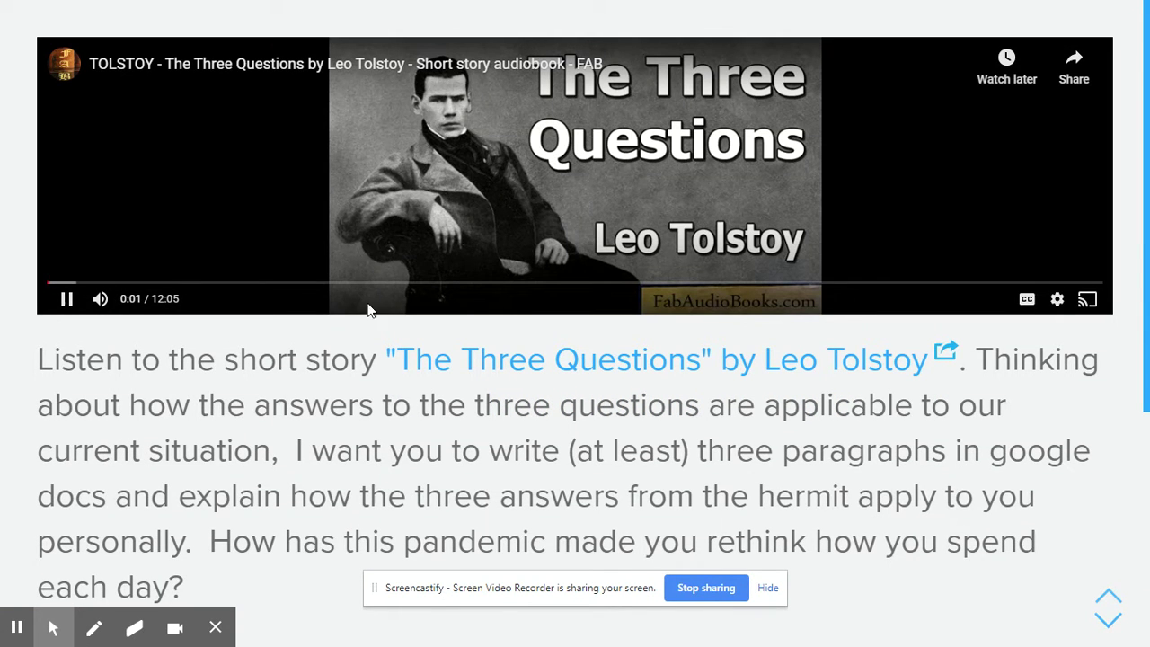
click(67, 298)
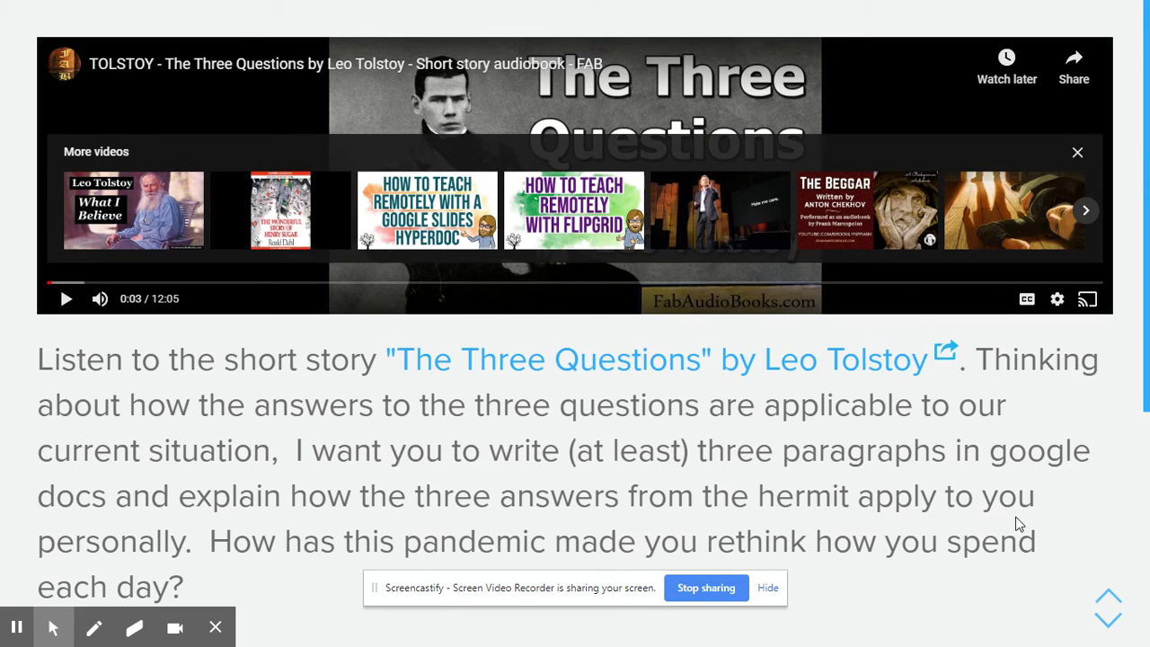
Step: Page on through the Holy Sonnet 10 and video assignments to the satire slide, and exit the full-screen presentation
click(1109, 619)
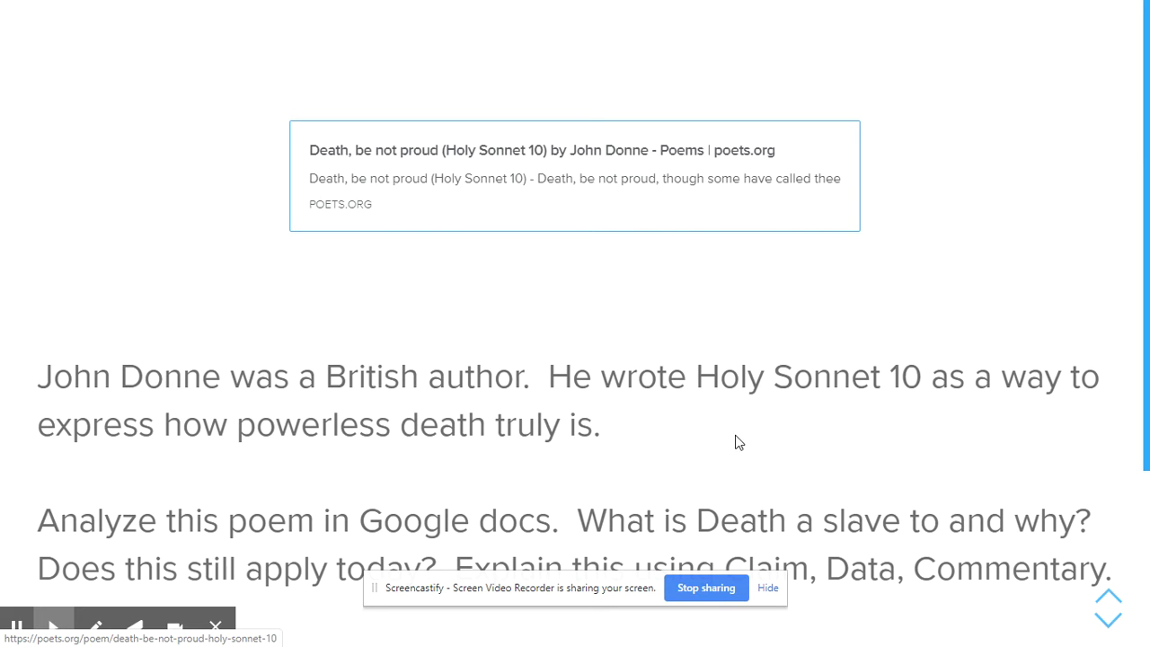
click(1111, 619)
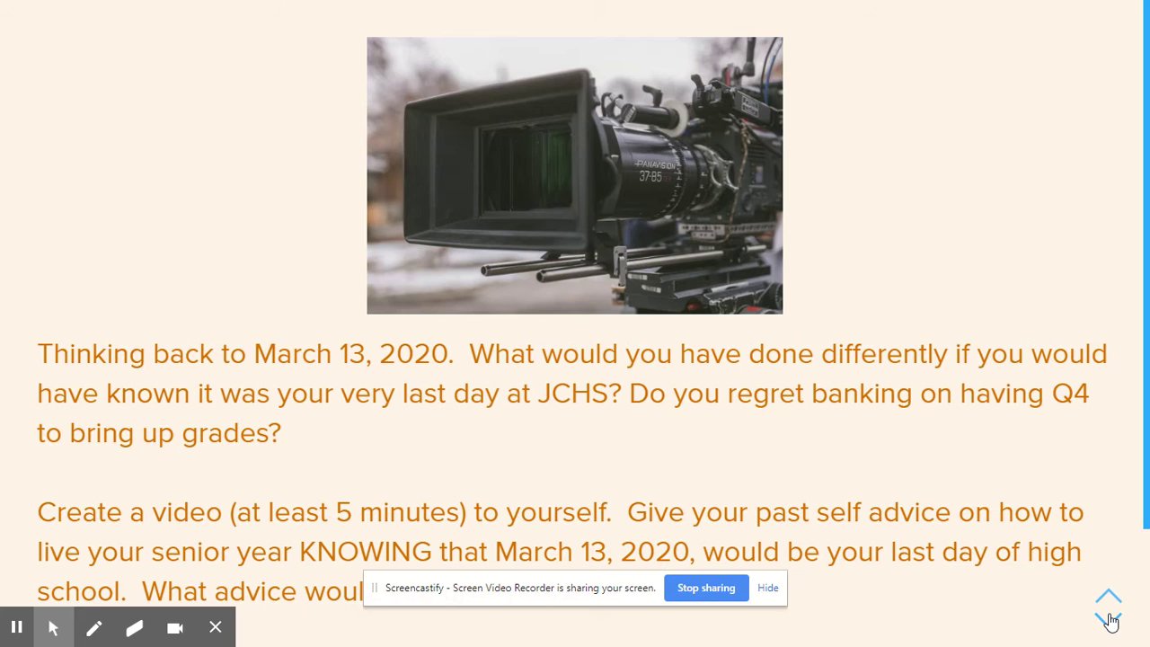
click(1111, 619)
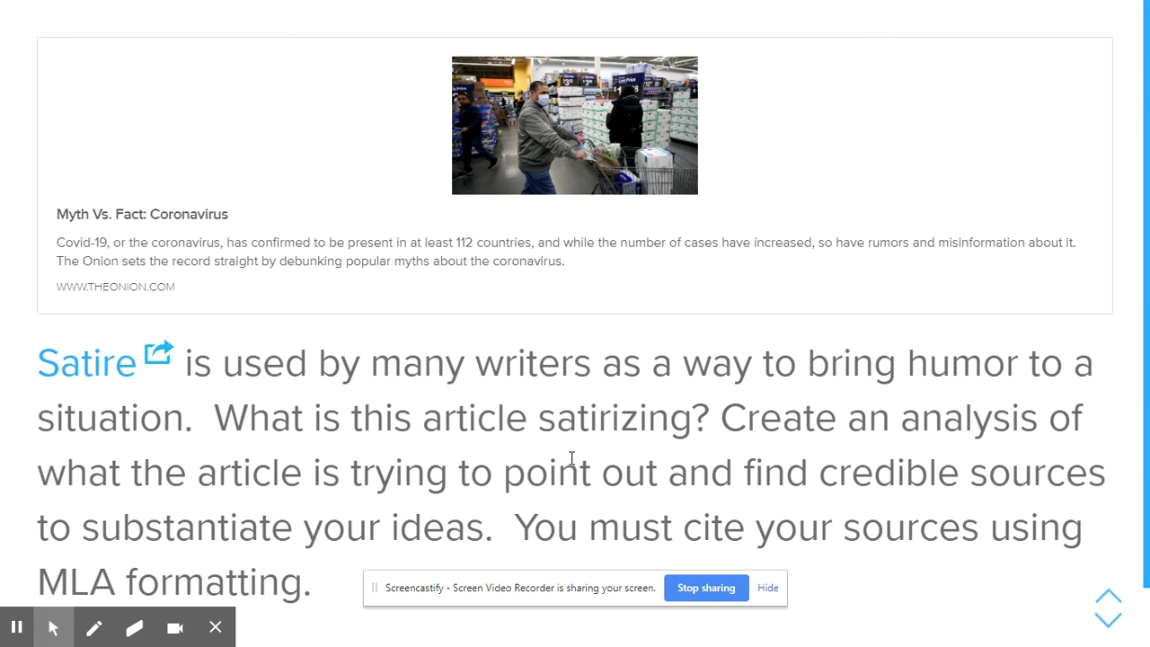
key(Escape)
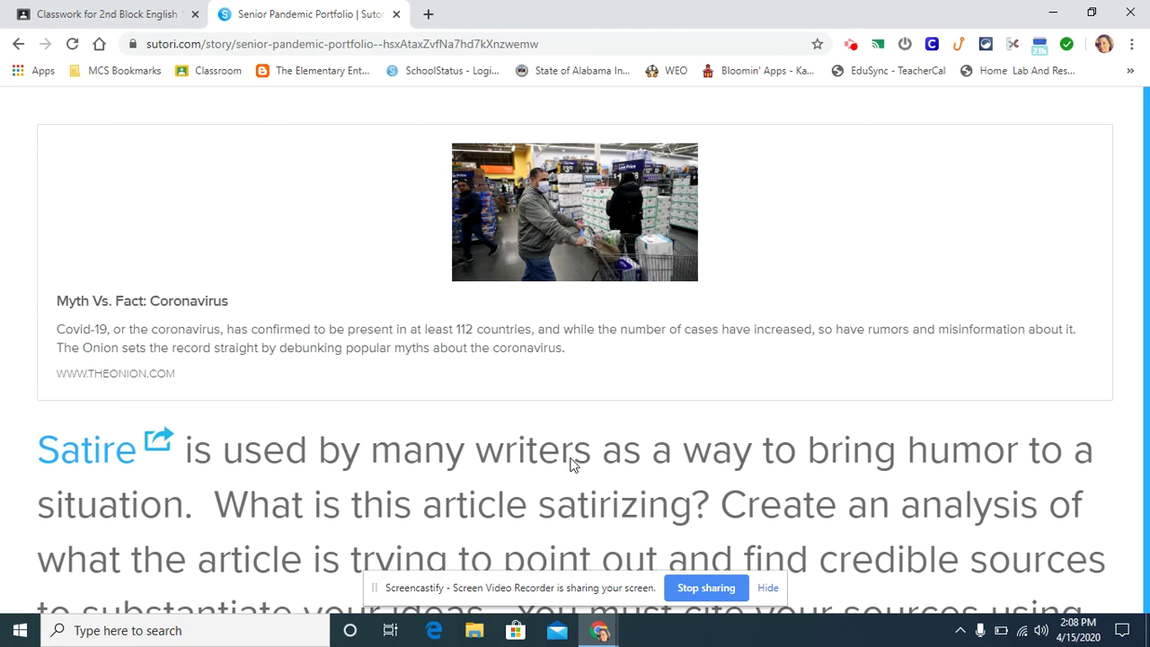
Step: Open the story's sharing dialog, review the Share options for apps, privacy and link access, and close it unchanged
scroll(637, 504, down, 11)
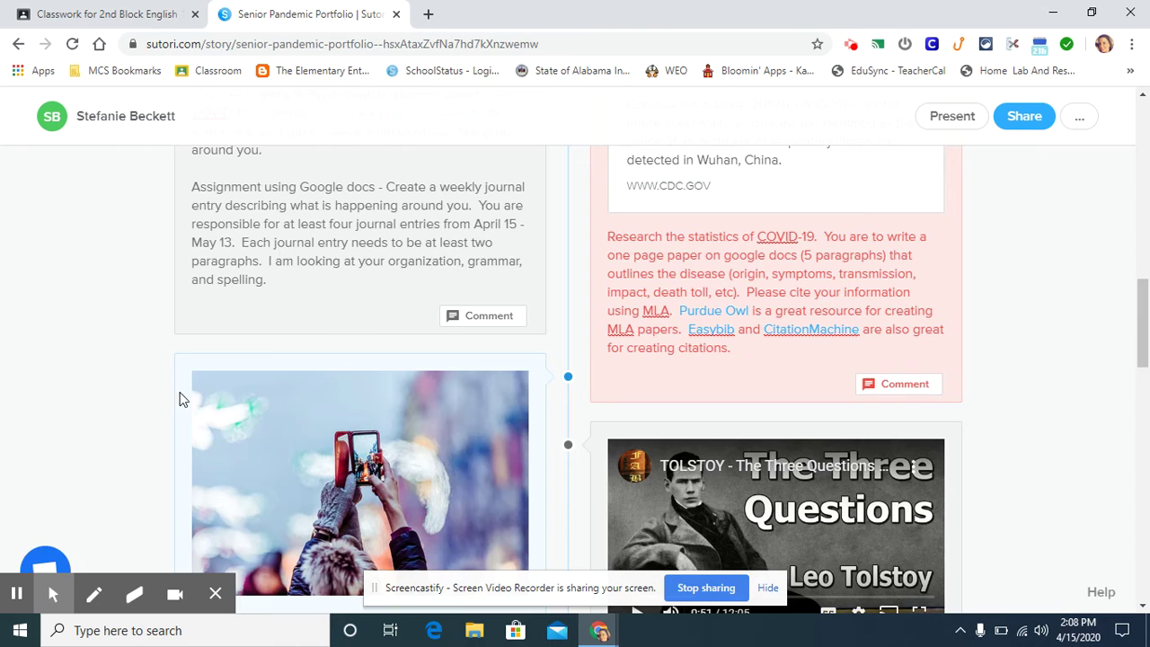
scroll(103, 467, down, 4)
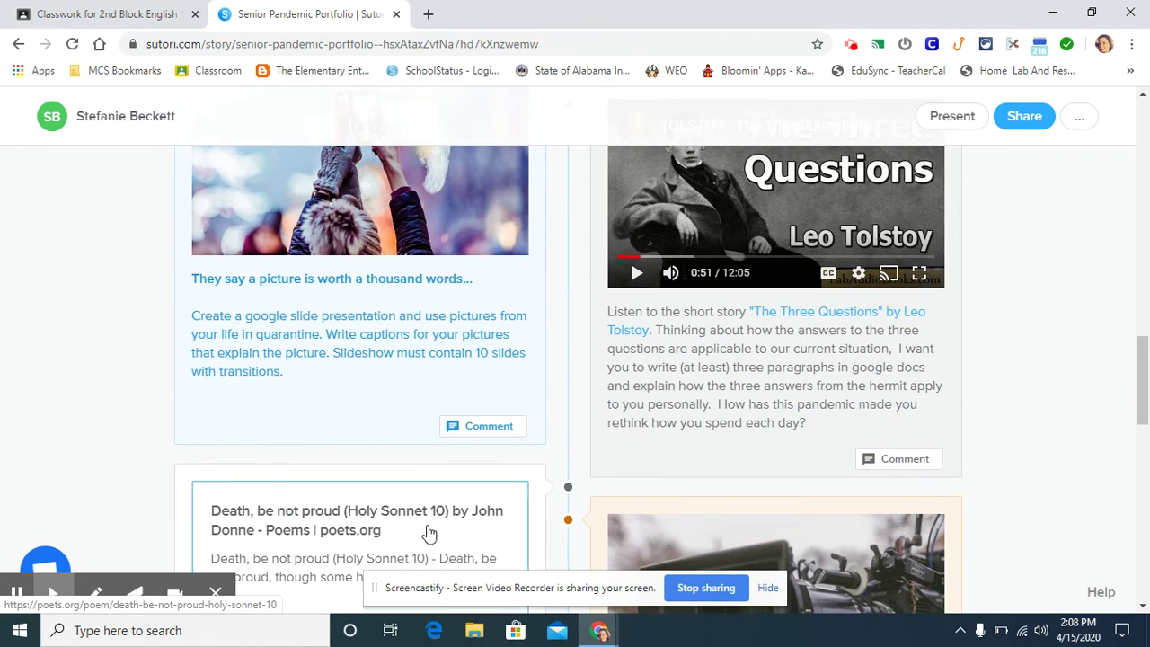
scroll(430, 536, down, 2)
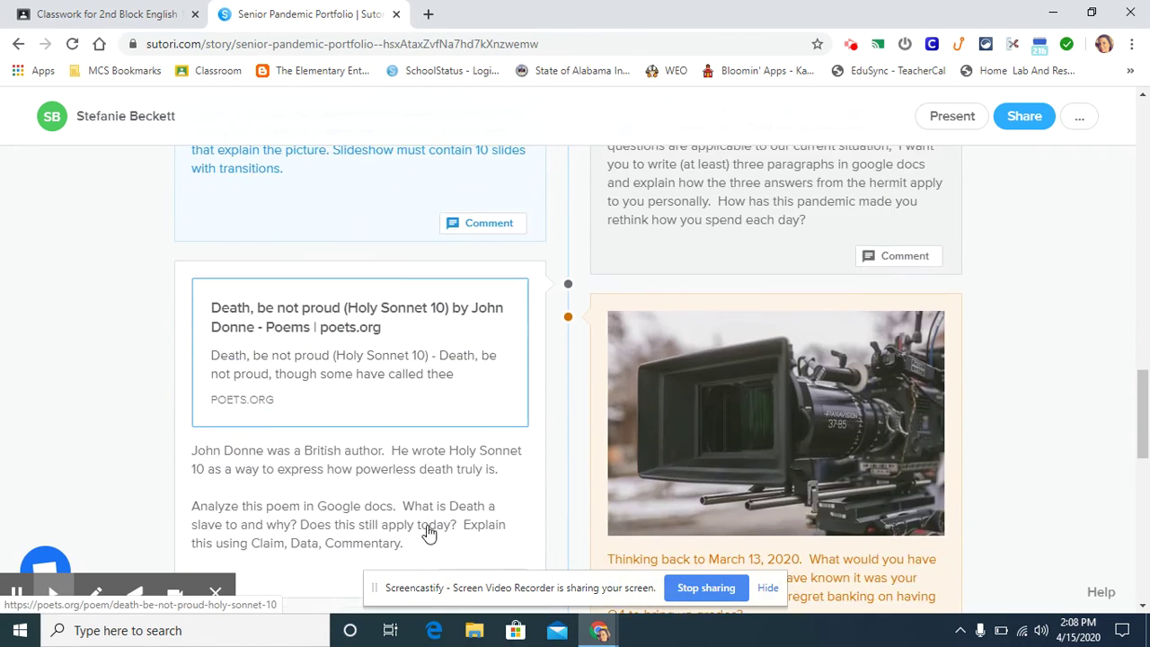
click(1031, 119)
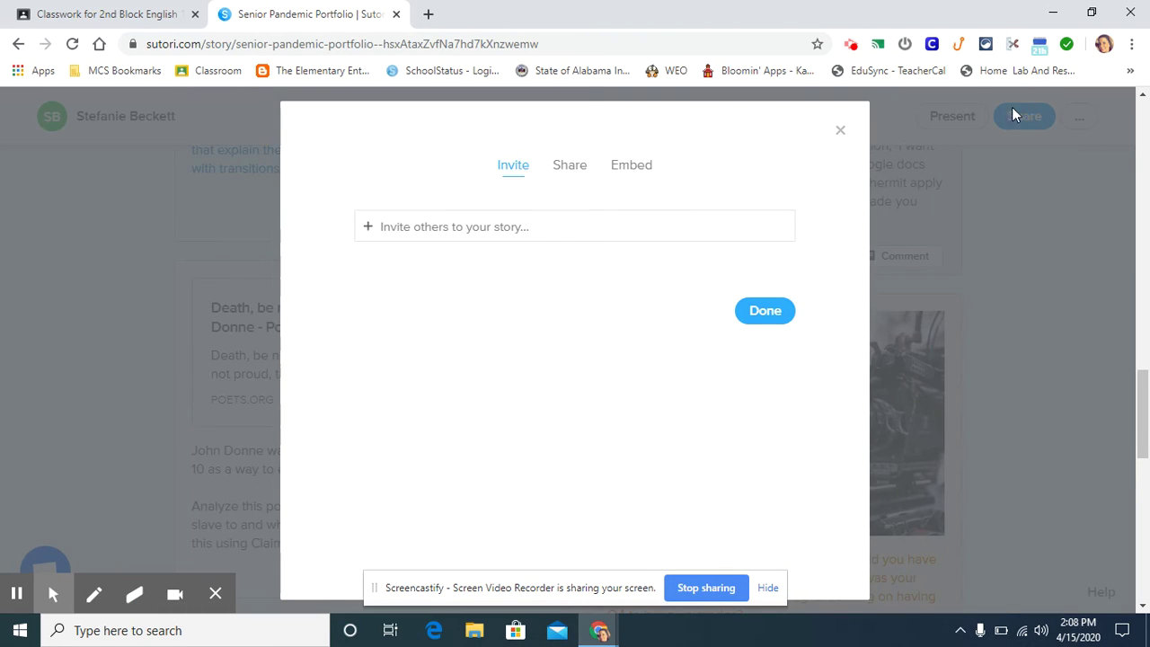
click(571, 167)
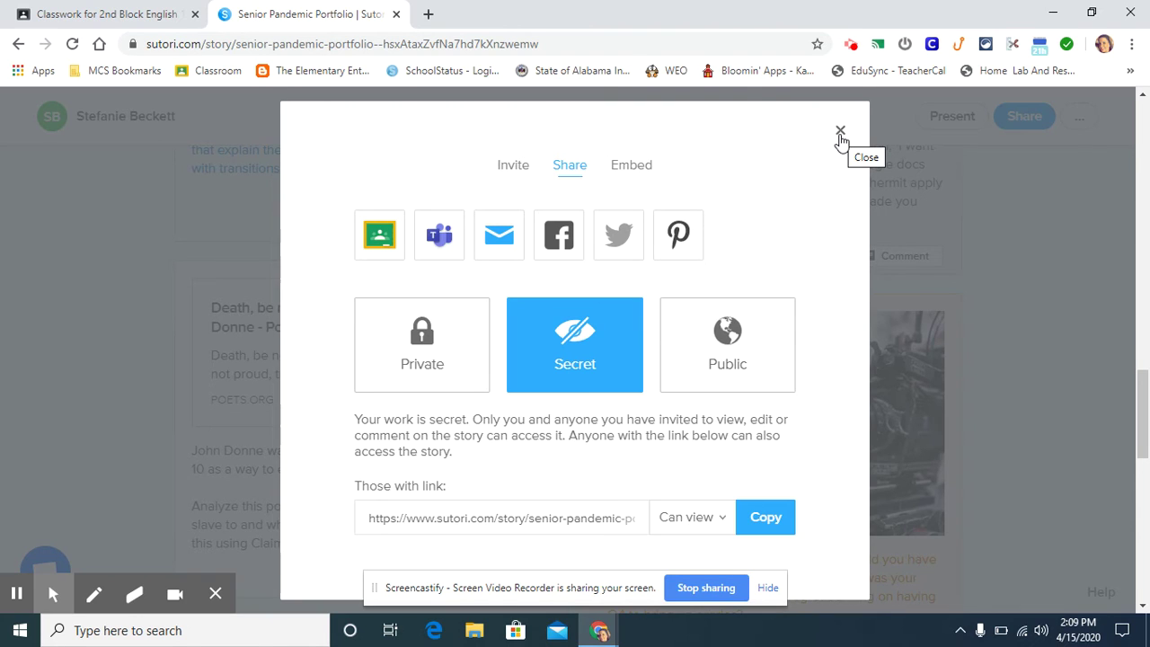
click(840, 133)
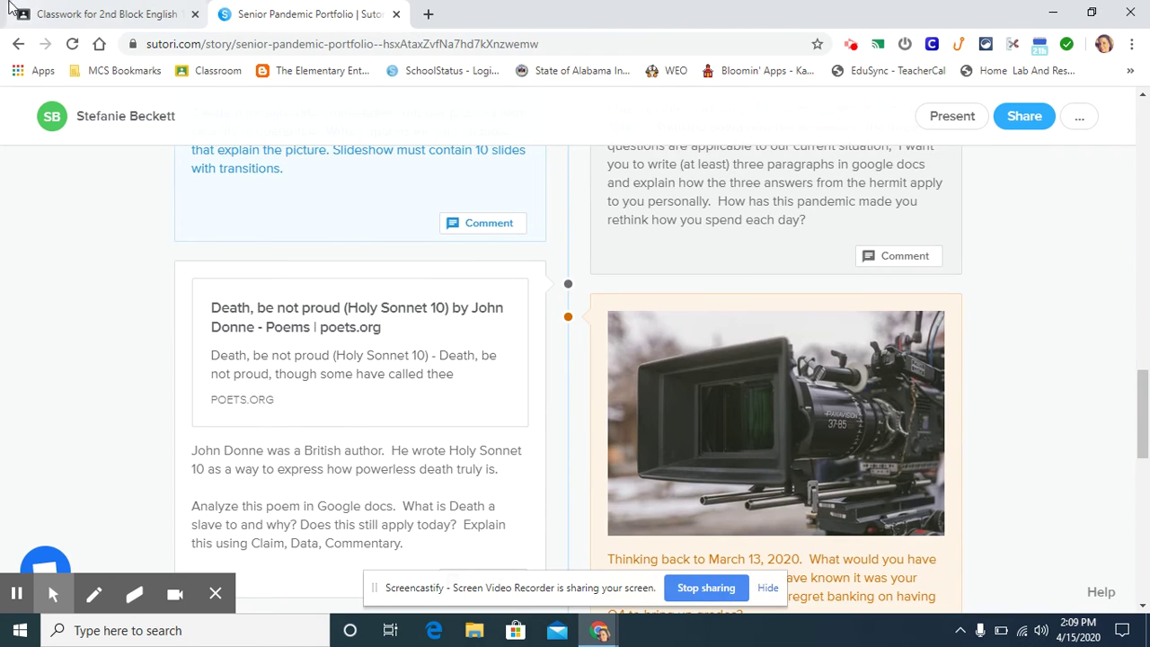
Step: Switch back to the Senior Pandemic Portfolio assignment in Google Classroom and review its attachments, points, due date, topic and rubric
click(97, 13)
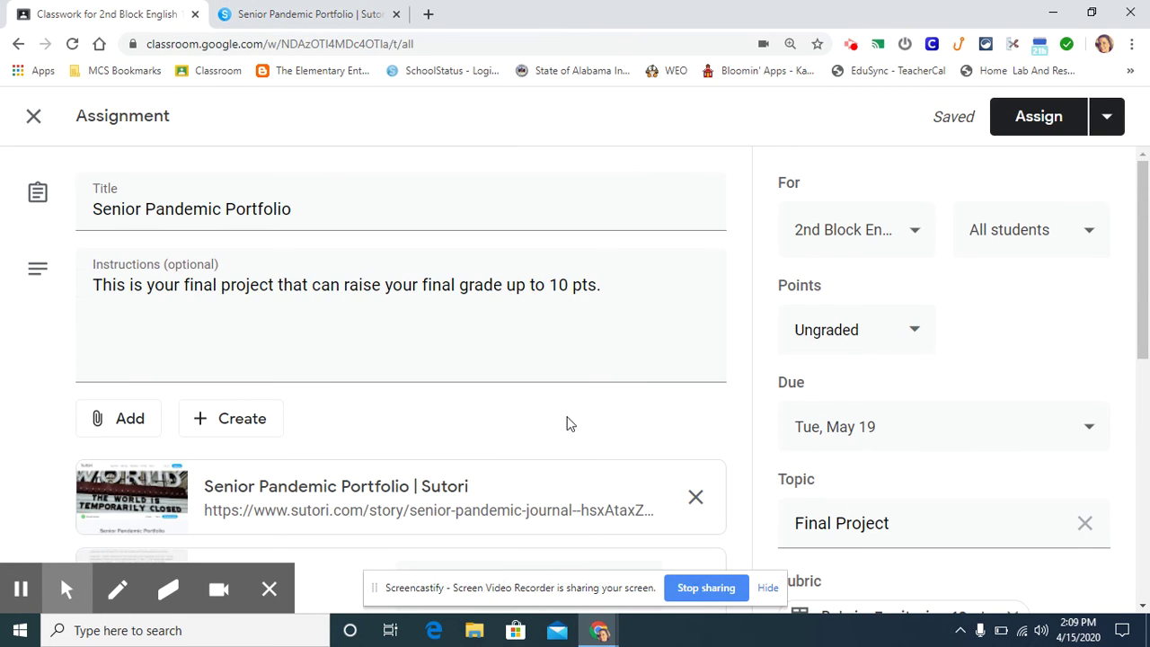
scroll(567, 420, down, 5)
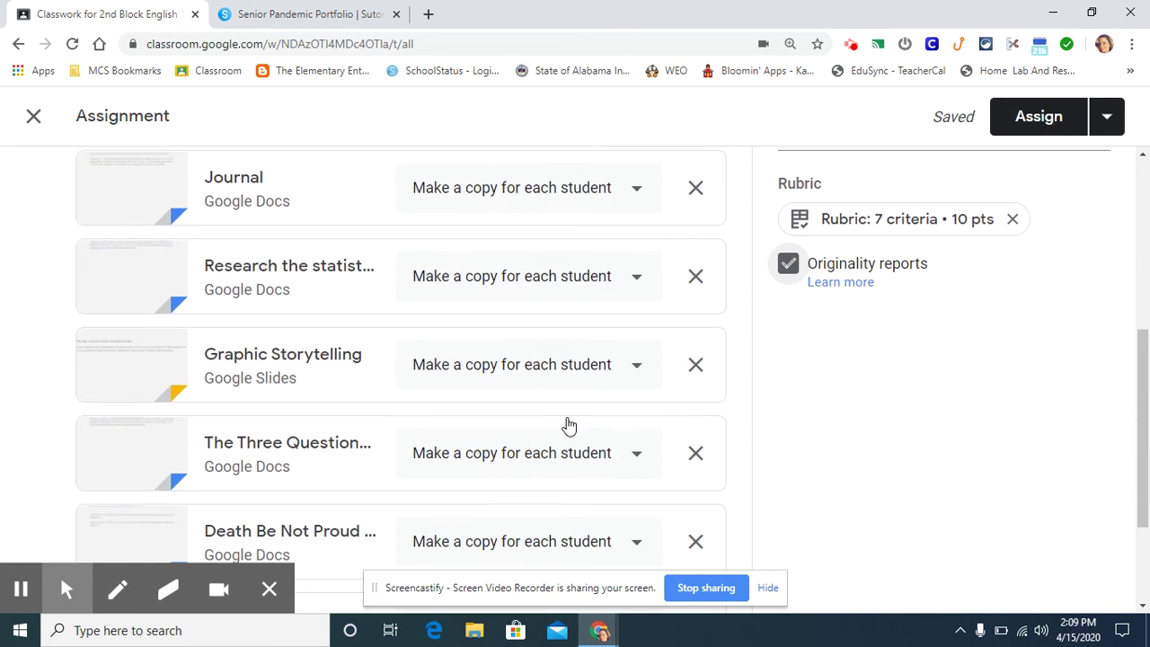
scroll(568, 424, down, 2)
scroll(567, 424, up, 6)
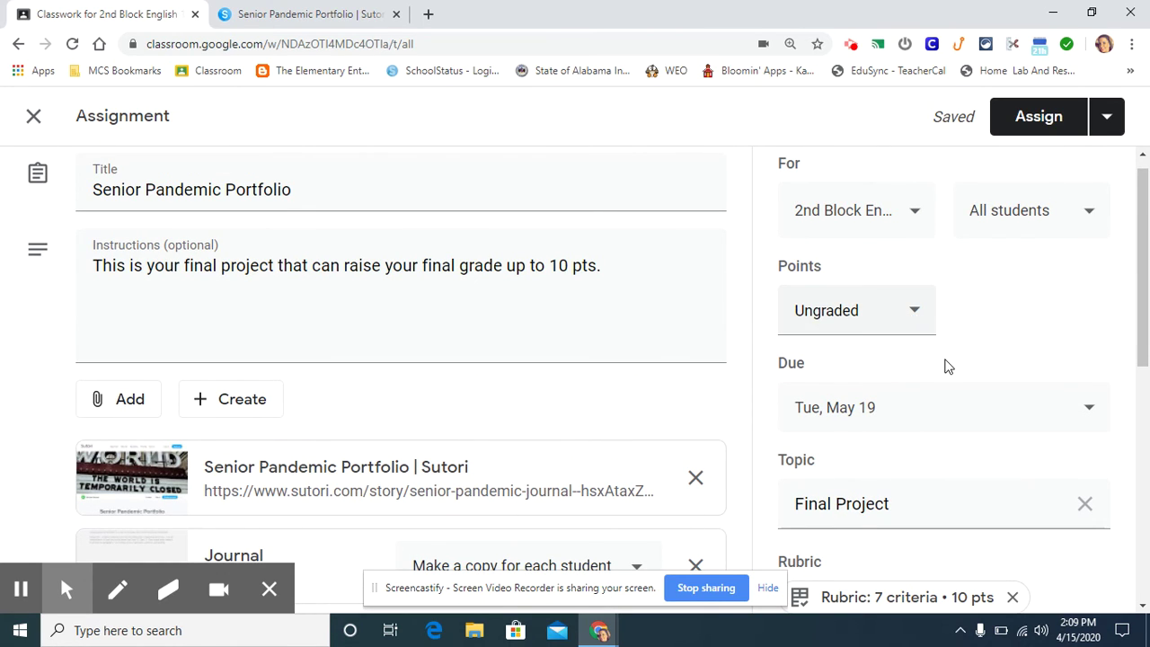
scroll(946, 366, down, 2)
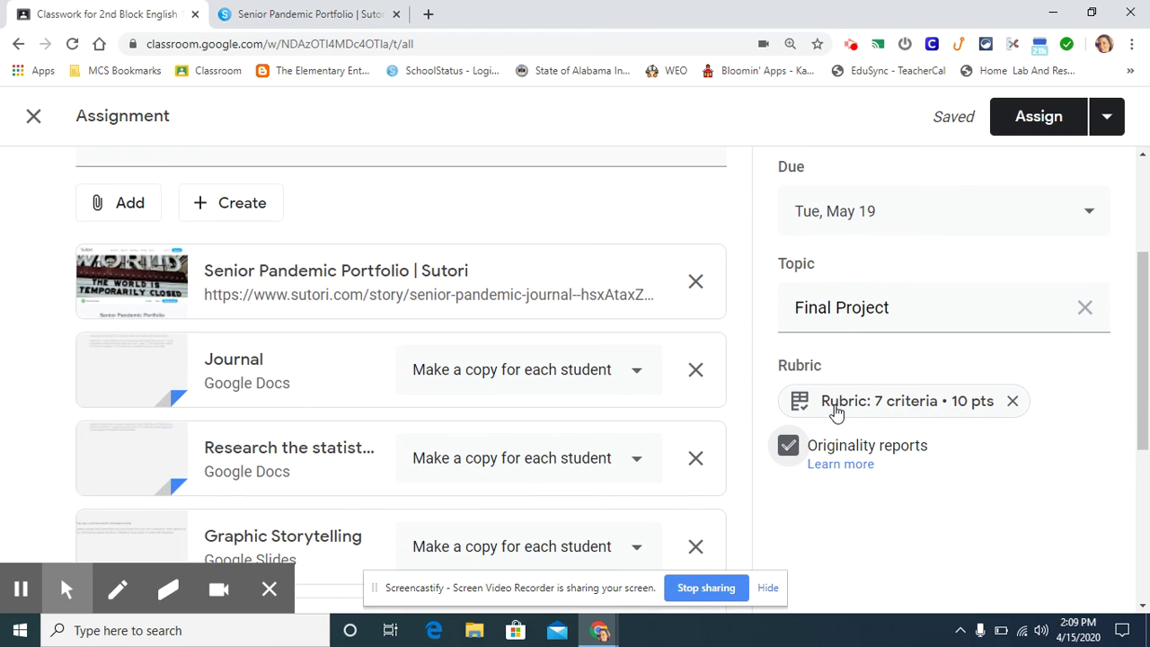